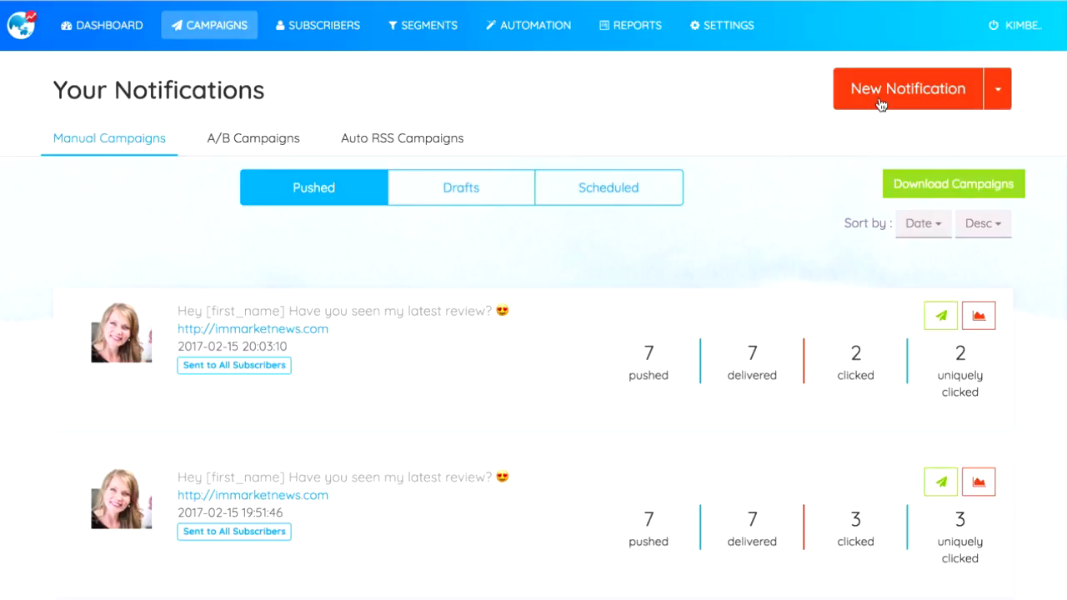
Step: Start a new notification whose message opens with "Hey" followed by the first-name personalization
click(880, 103)
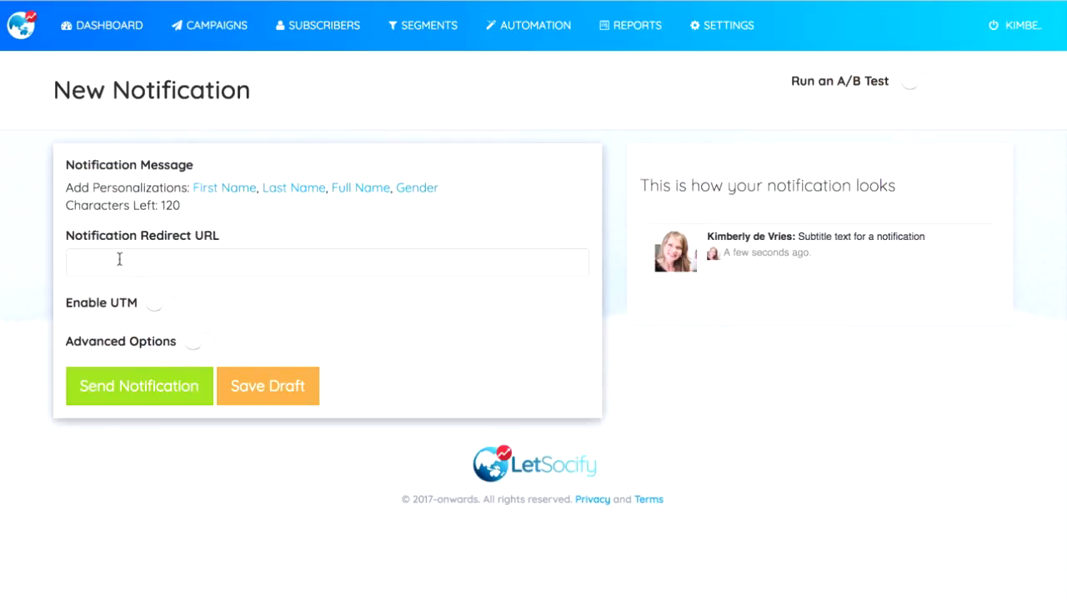
click(162, 216)
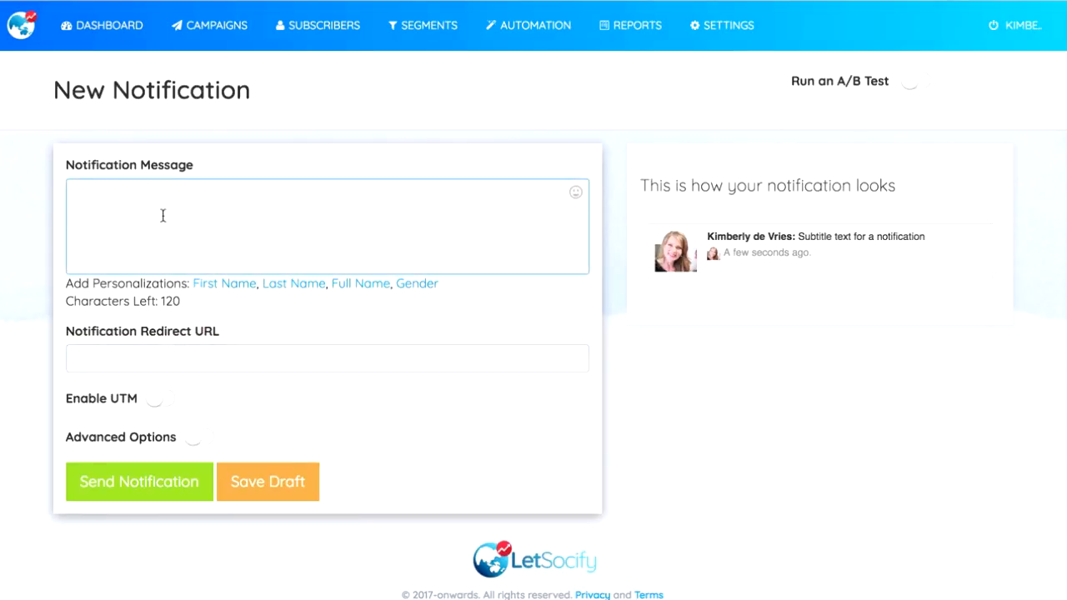
text(Hey)
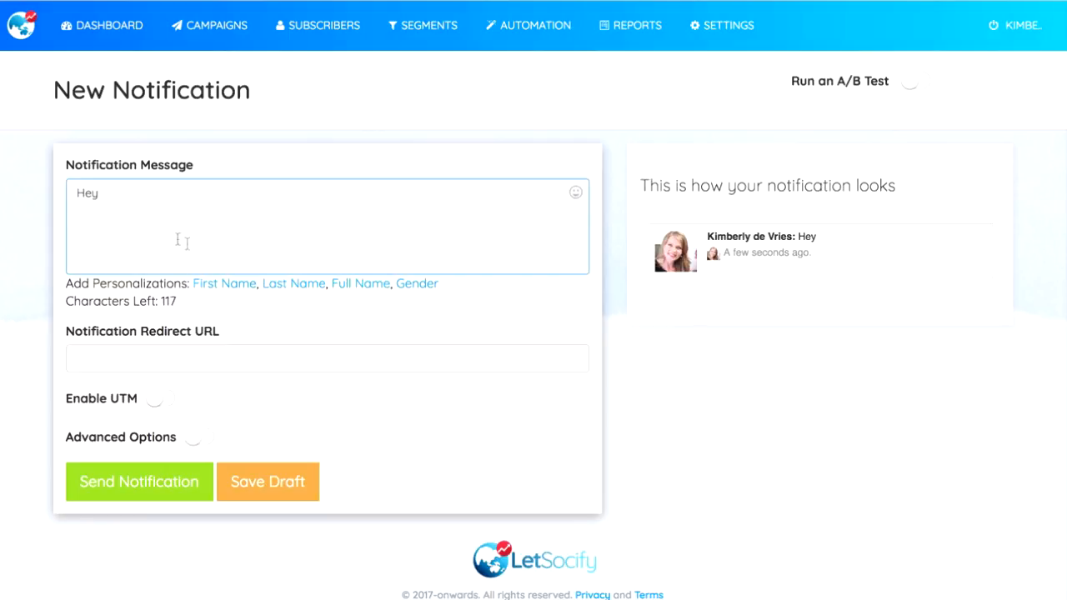
click(221, 283)
Step: Complete the notification message with "Have you seen the latest in Facebook Marketing?" and a grinning emoji at the end
click(172, 204)
text(Hav)
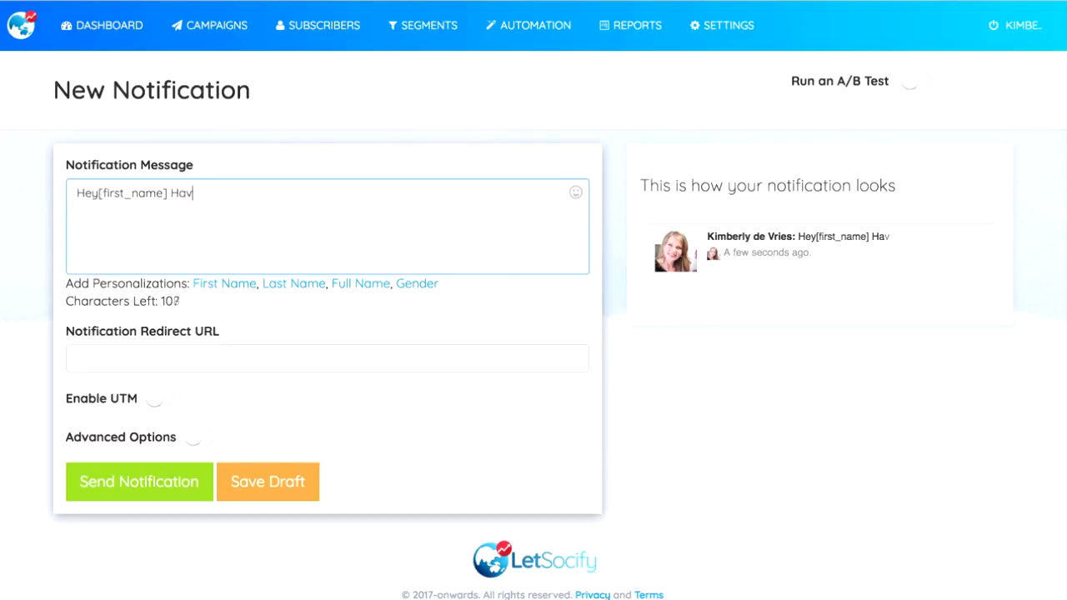
text(e you seen the )
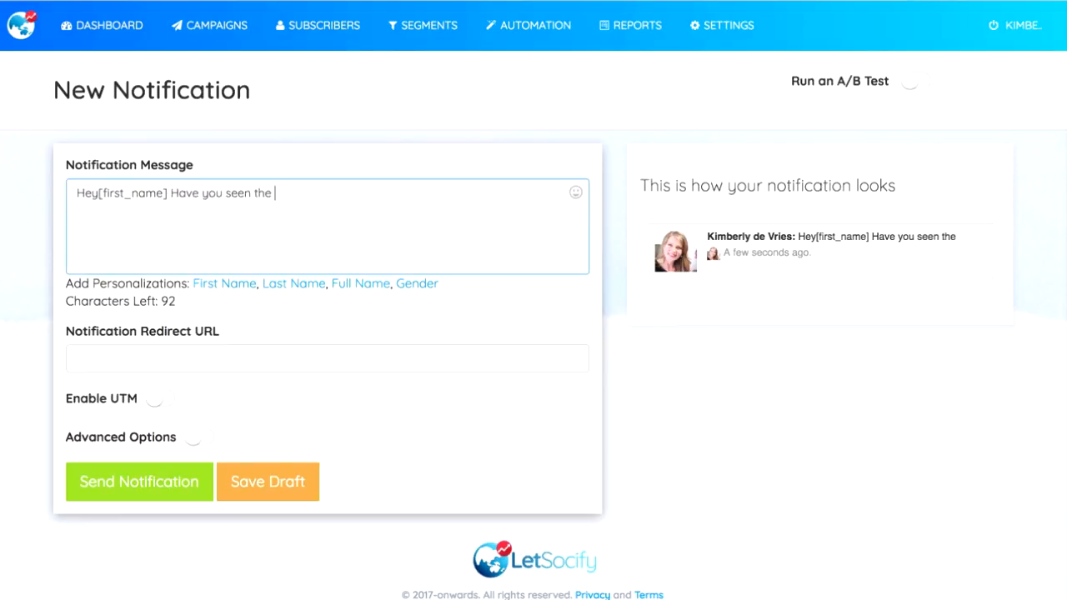
text(latest in `fac)
key(BackSpace)
key(BackSpace)
key(BackSpace)
key(BackSpace)
text(Facebook)
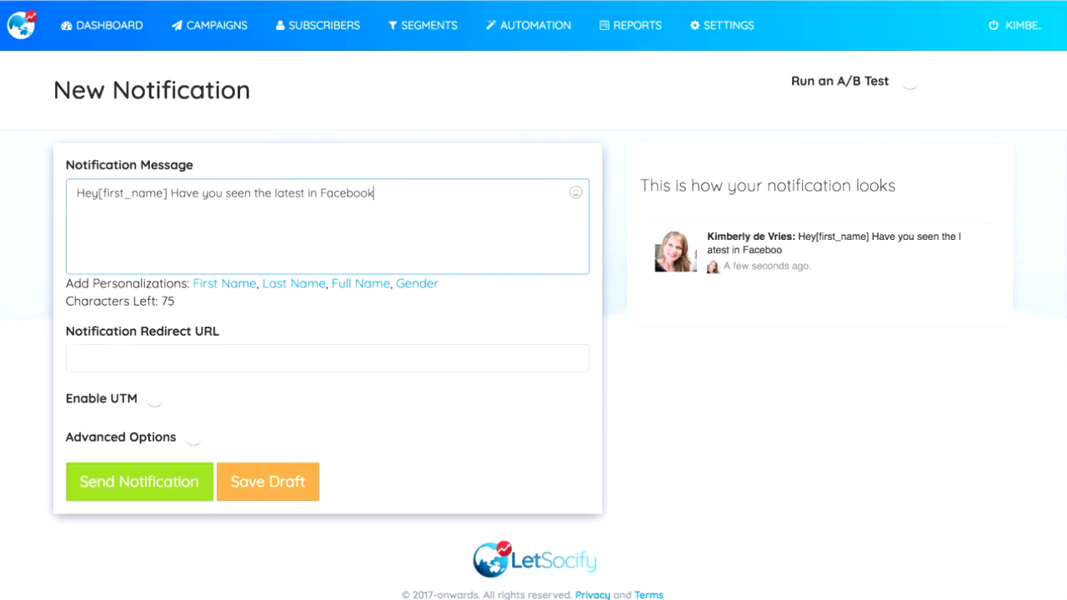
text( Marketing?)
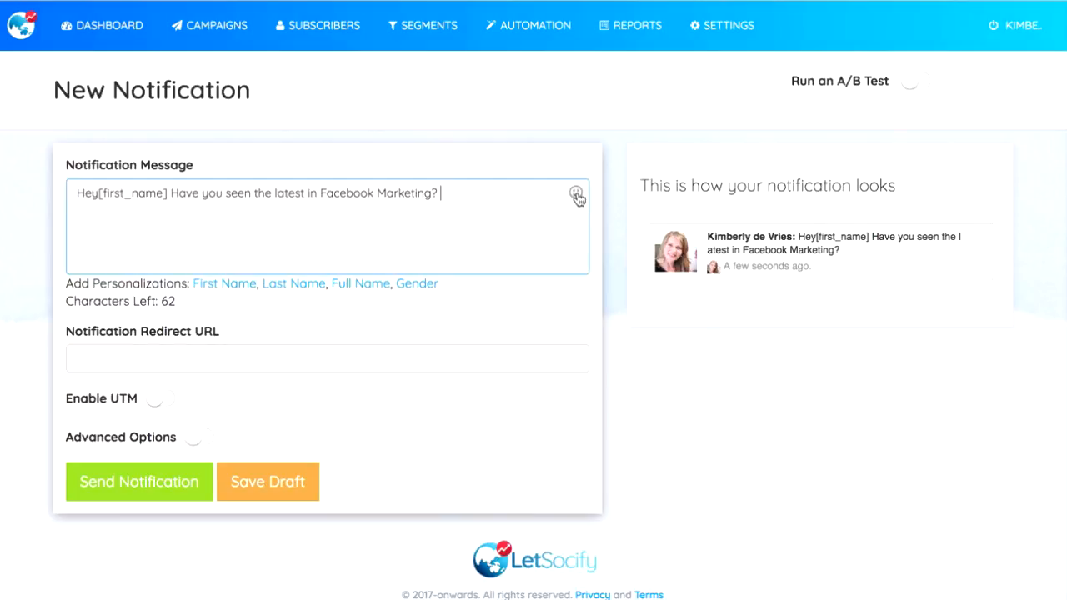
click(575, 195)
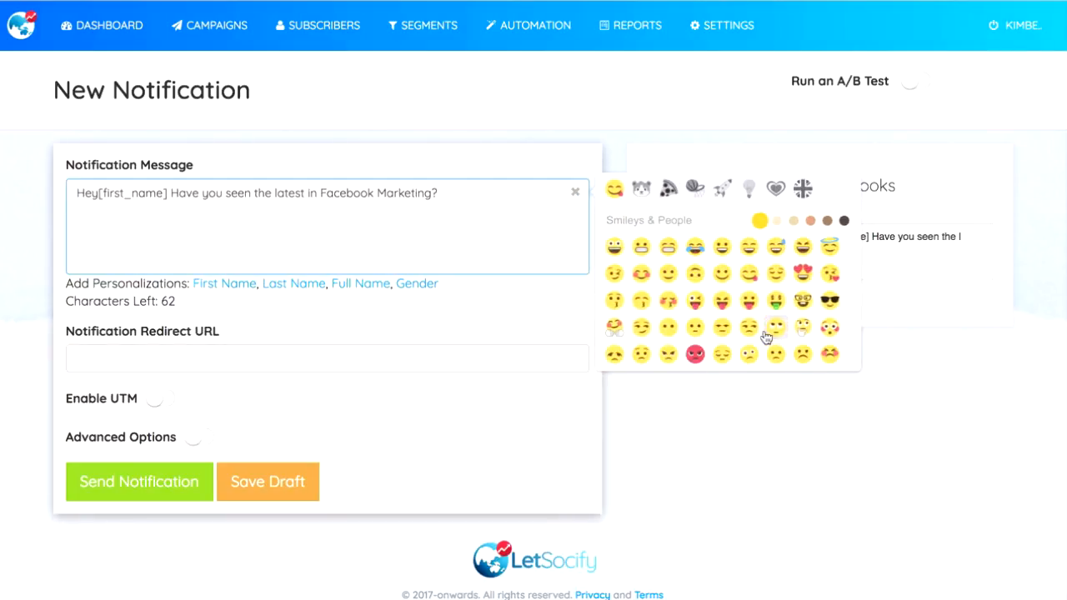
click(615, 249)
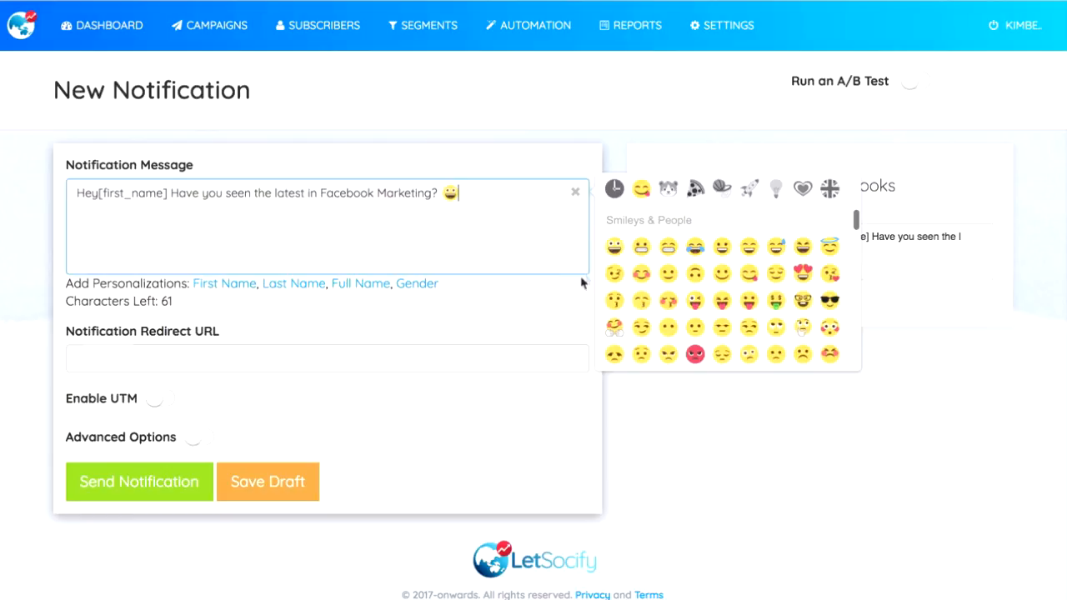
click(271, 357)
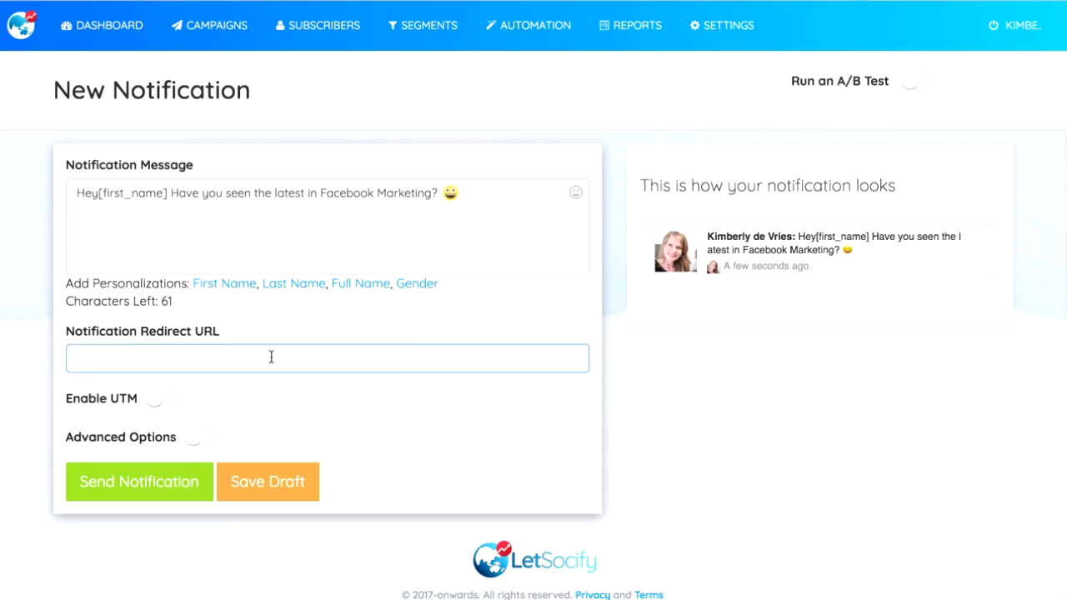
text(let)
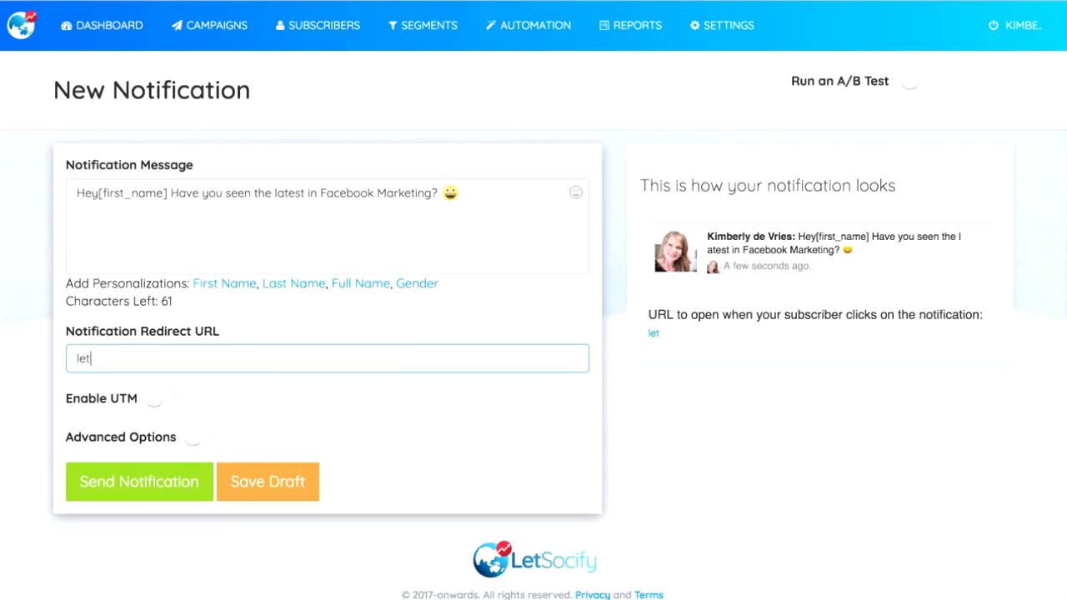
key(BackSpace)
key(BackSpace)
key(BackSpace)
text(htt)
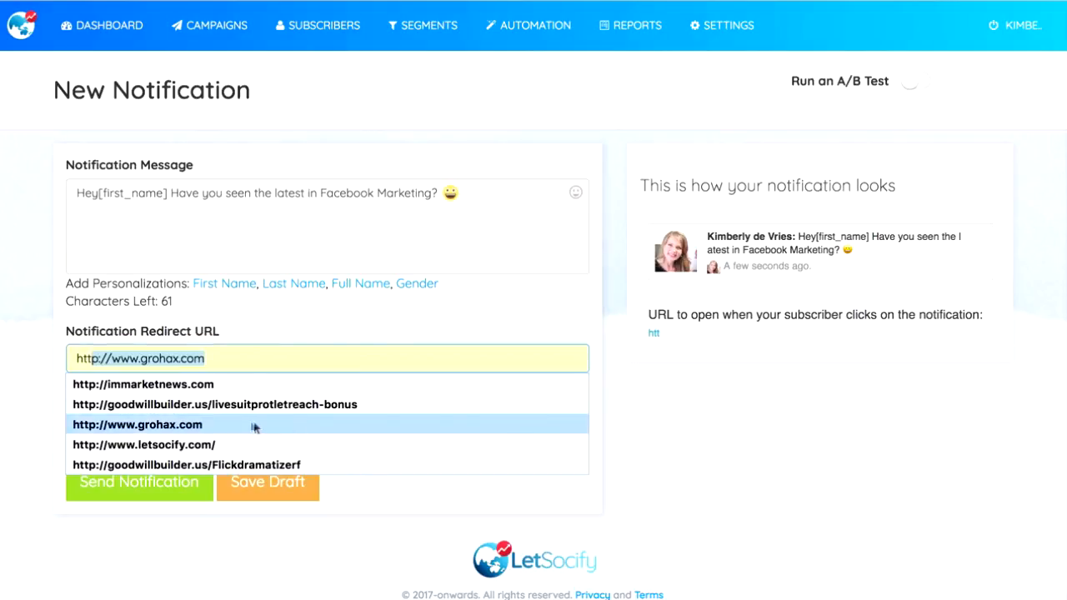
click(210, 444)
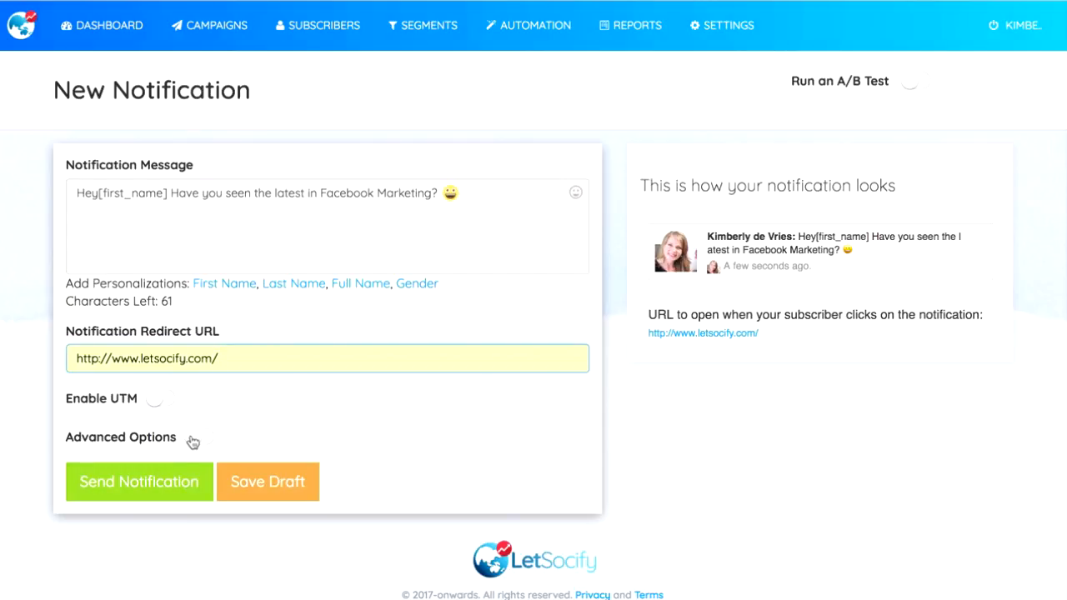
Step: Enable the advanced options and schedule the notification for 2017-02-15 at 22:00, keeping the UTC time zone
click(192, 440)
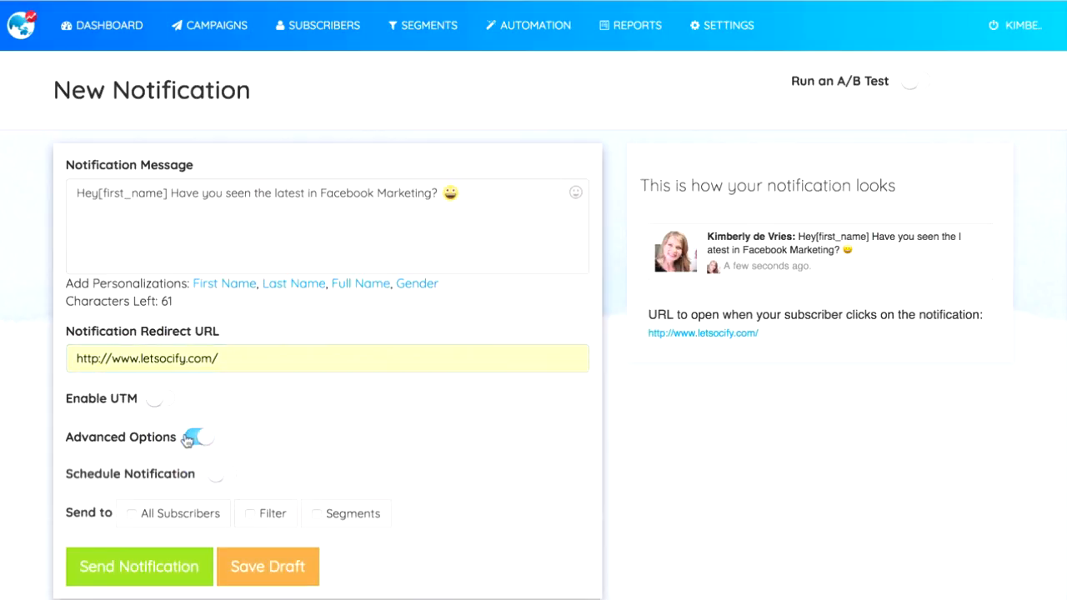
click(224, 480)
scroll(245, 471, down, 2)
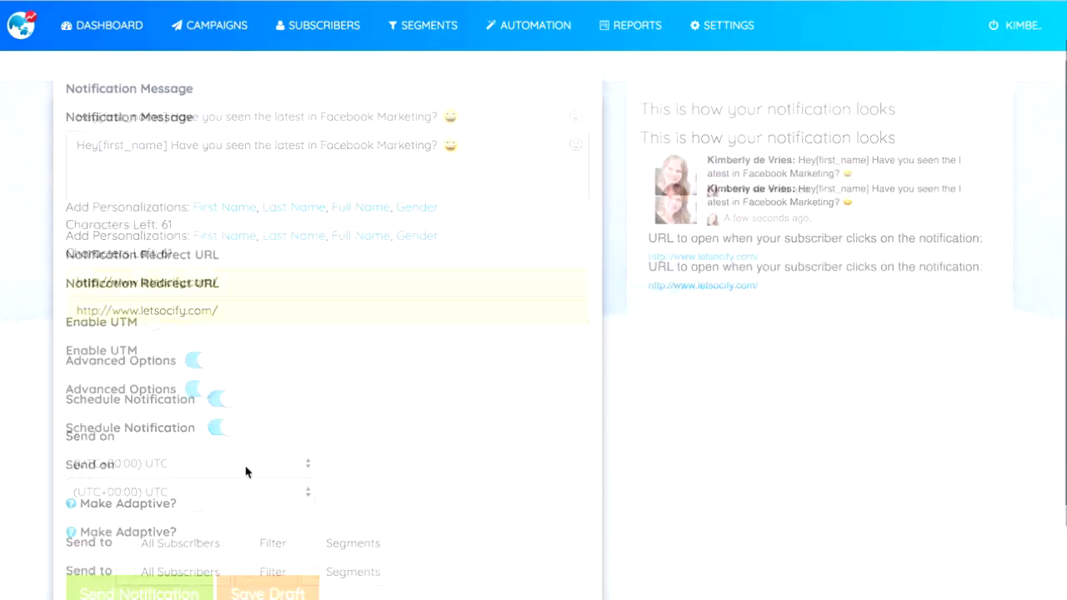
click(162, 370)
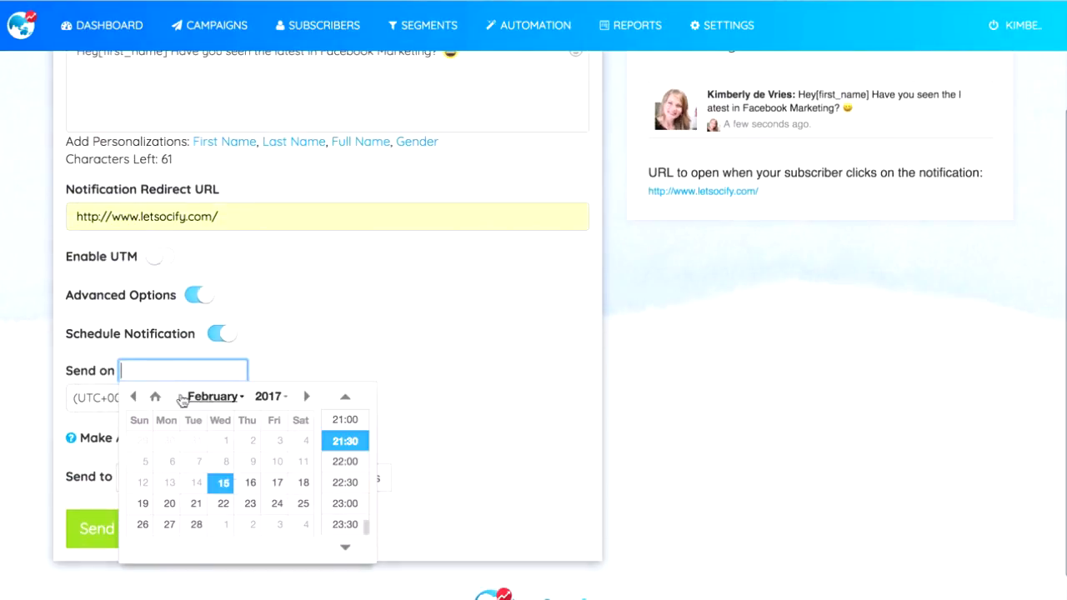
click(224, 482)
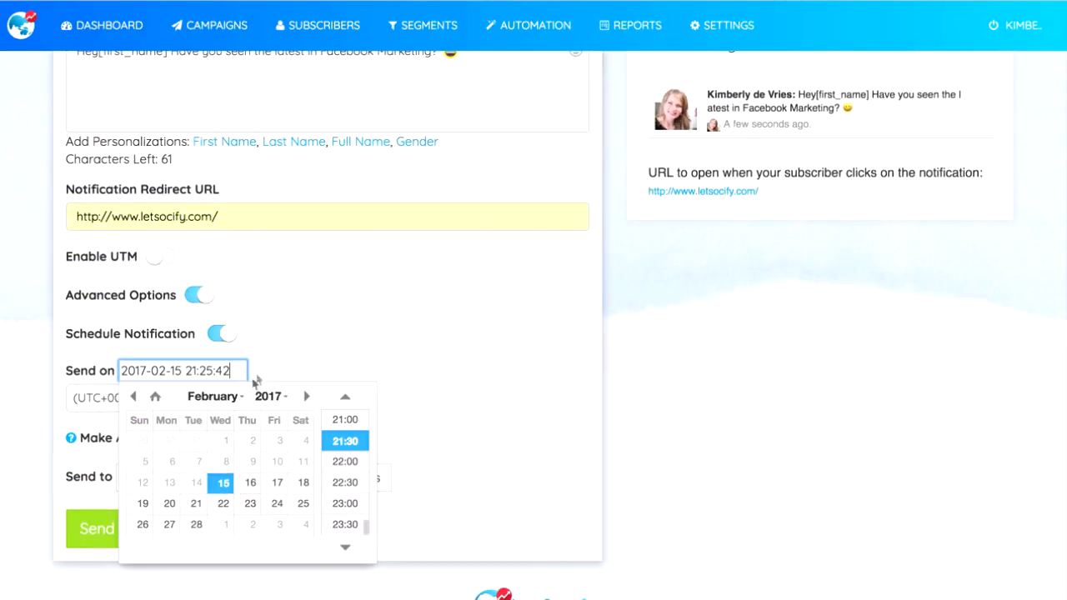
click(342, 472)
click(200, 400)
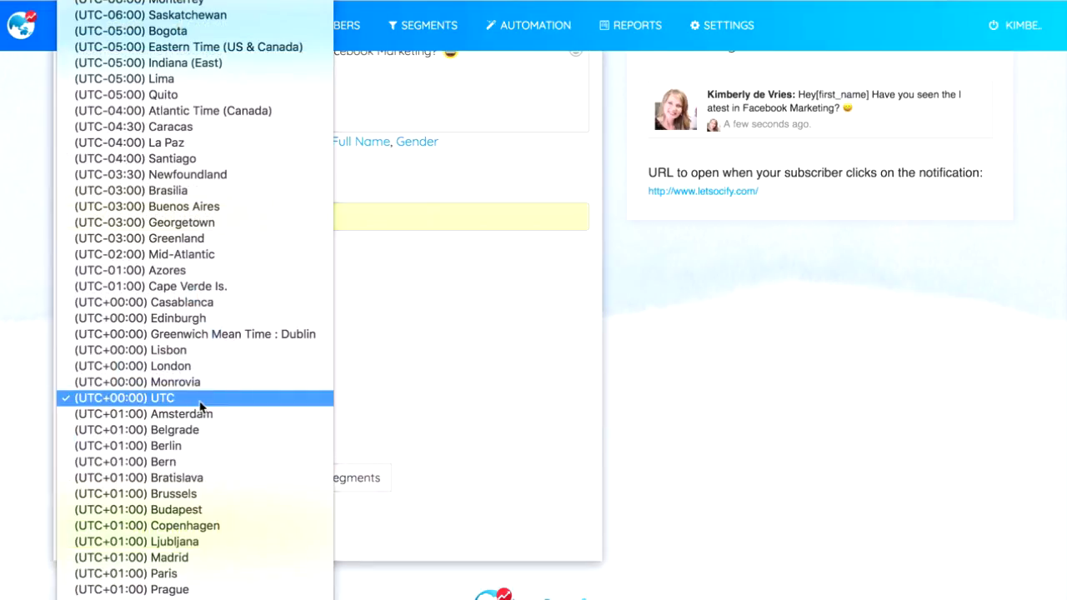
click(410, 397)
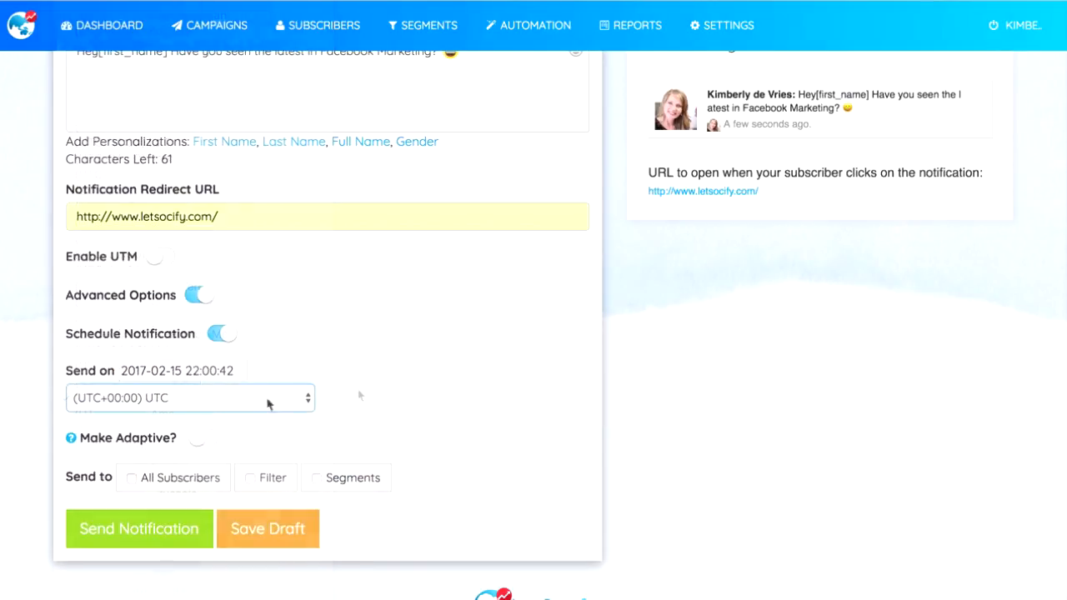
Step: Try the adaptive option, and switch off adaptive delivery, scheduling and the advanced options
click(208, 442)
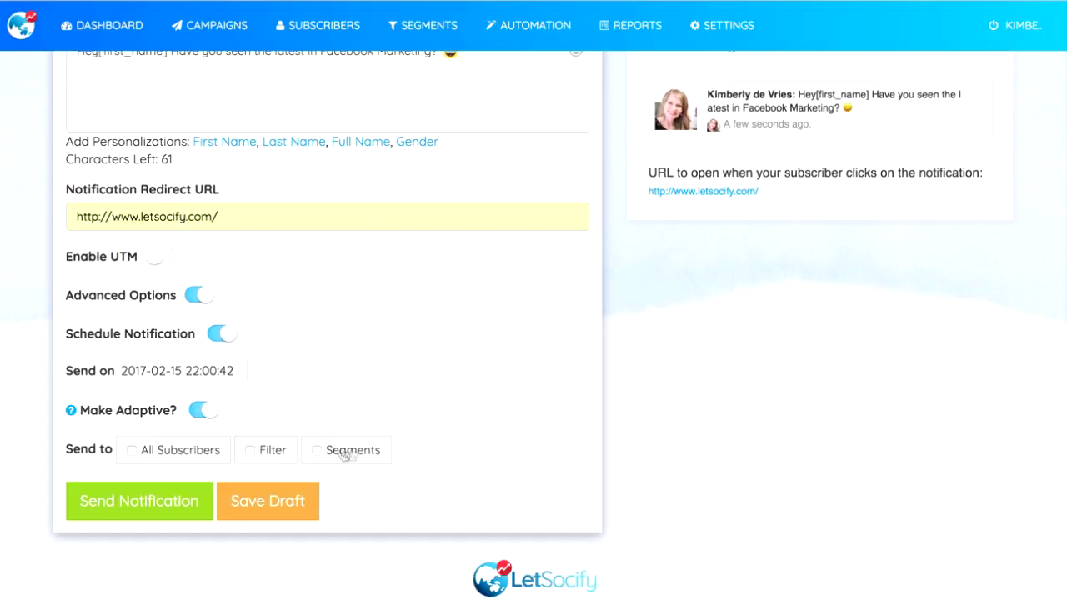
click(200, 410)
click(220, 334)
click(191, 341)
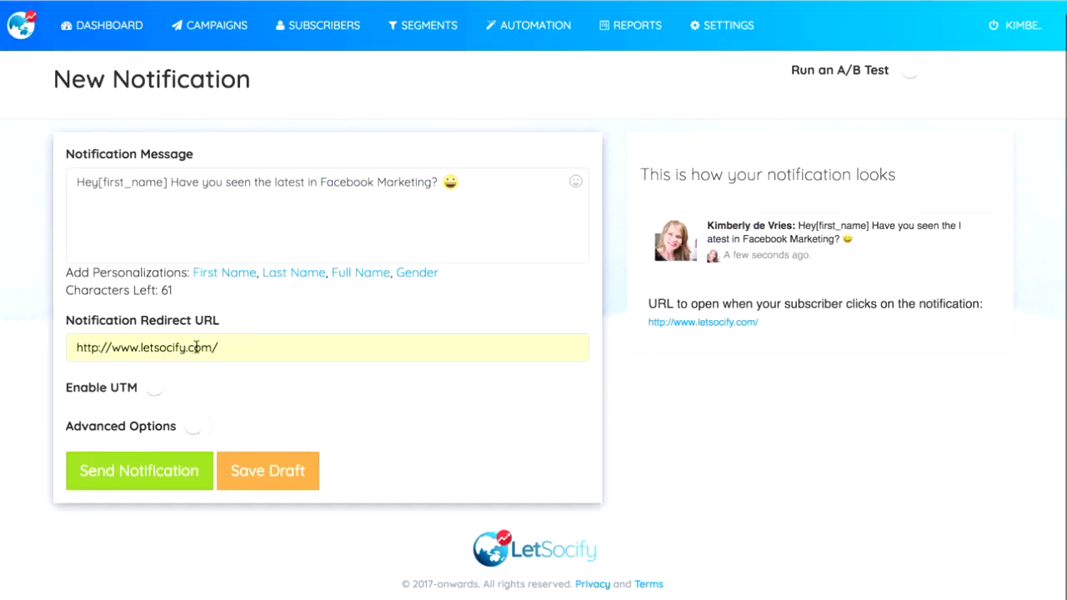
Step: Send the notification after previewing it and dismiss the campaign message
click(184, 473)
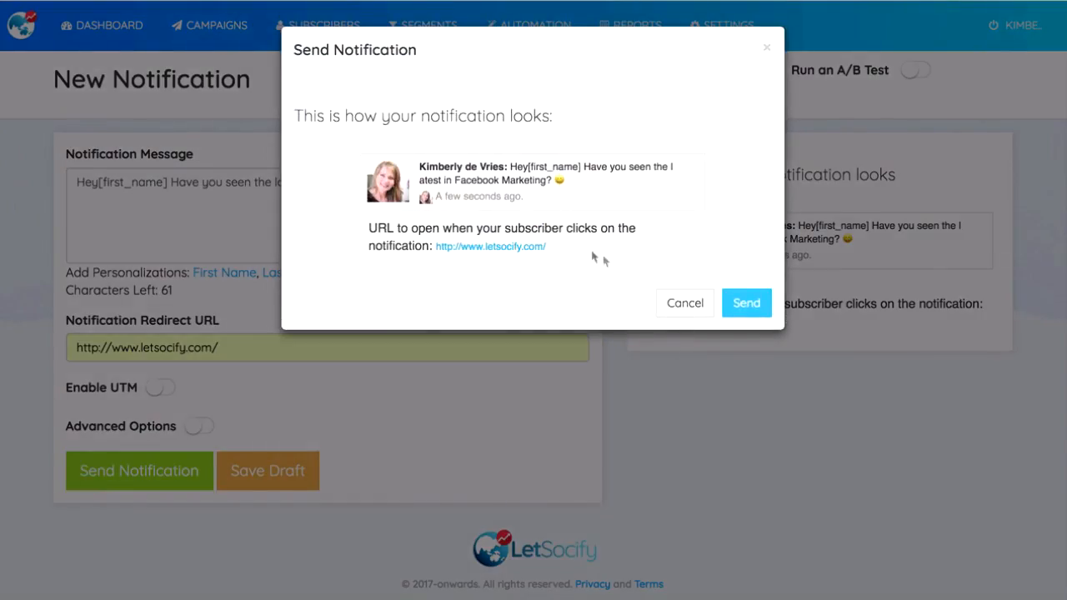
click(755, 303)
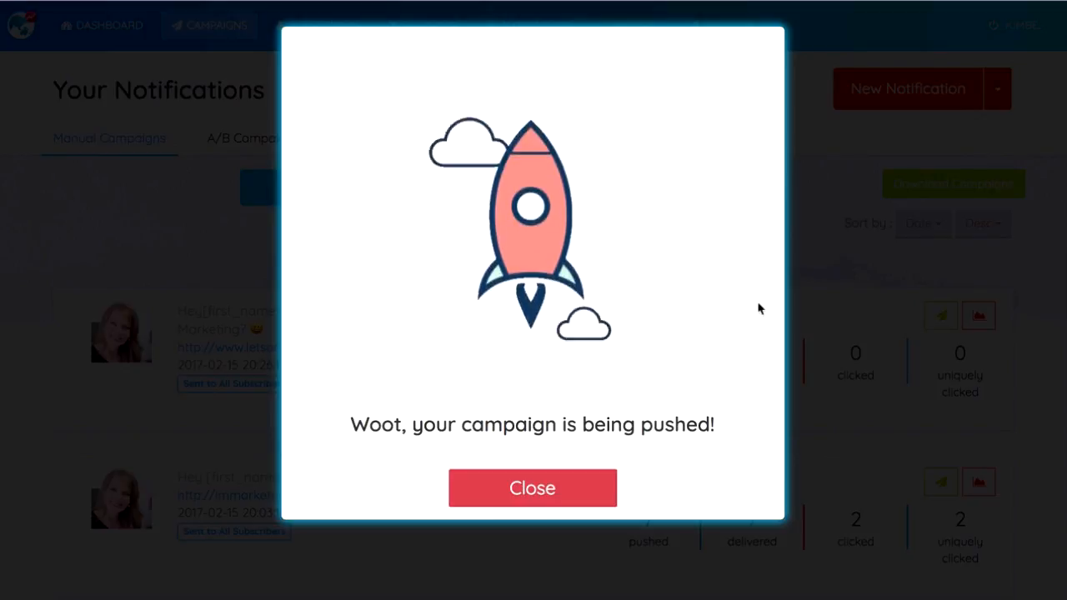
click(517, 487)
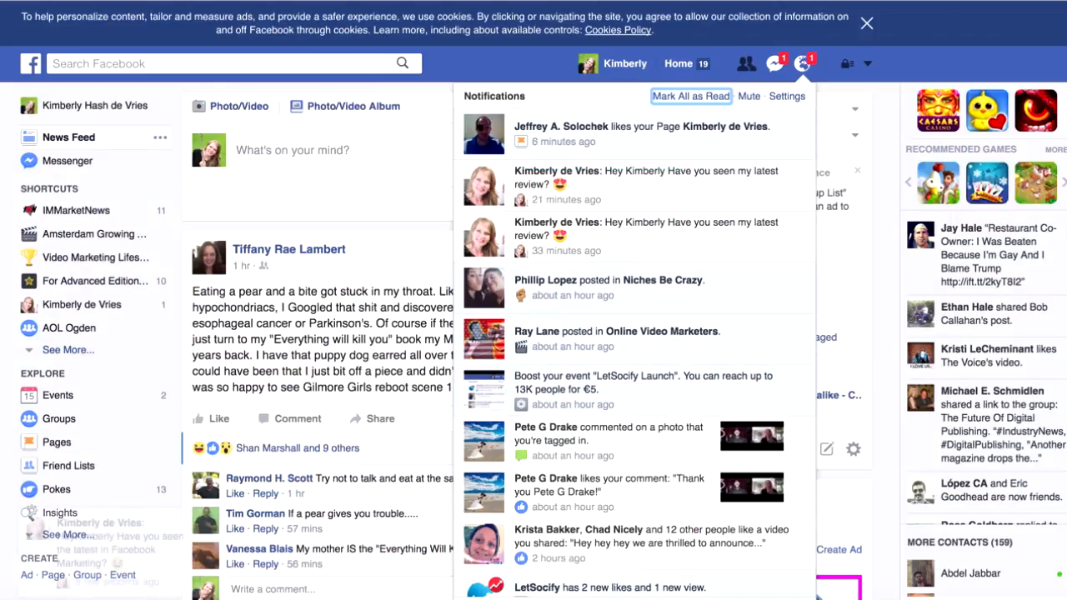
Step: Switch to Facebook and check the notifications list for the pushed campaign
click(802, 75)
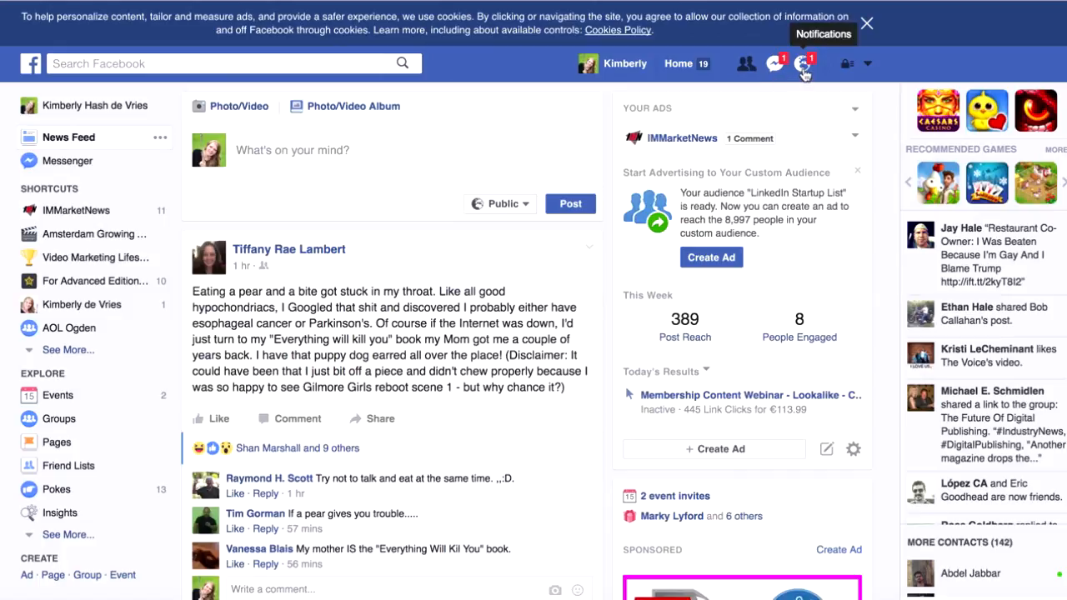
click(801, 67)
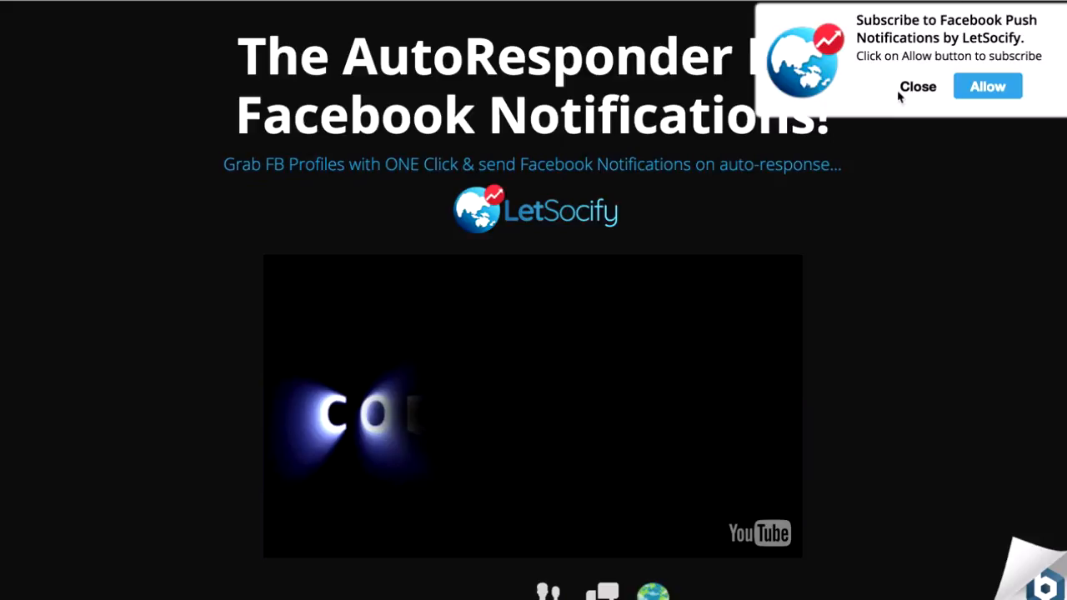
Step: Allow Facebook push notifications from LetSocify on its landing page
click(987, 89)
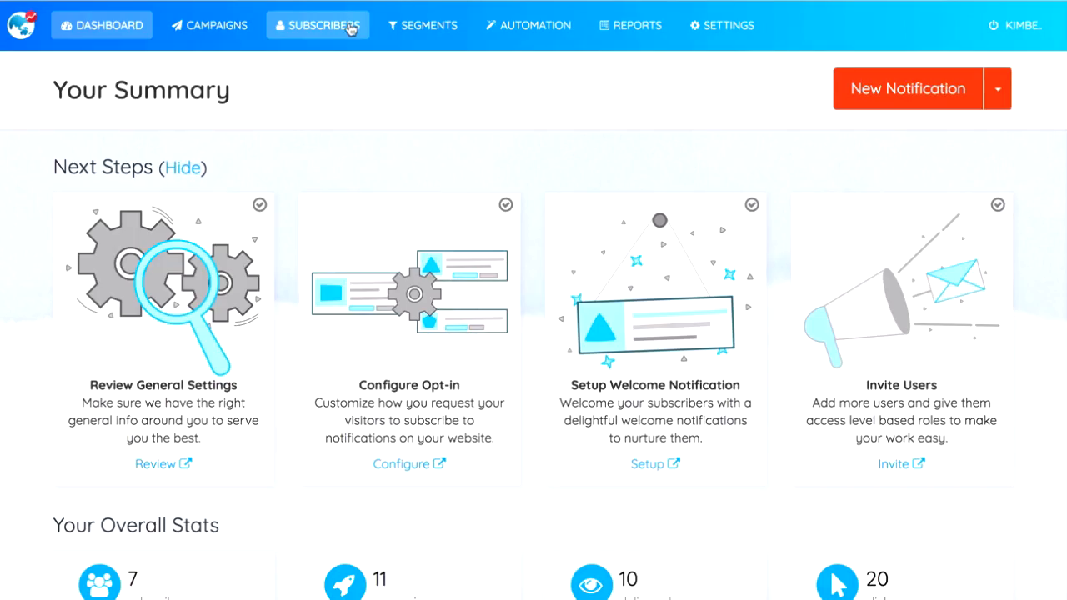
Step: Review the LetSocify subscriber list down to its last entry and open that subscriber's notifications
click(350, 28)
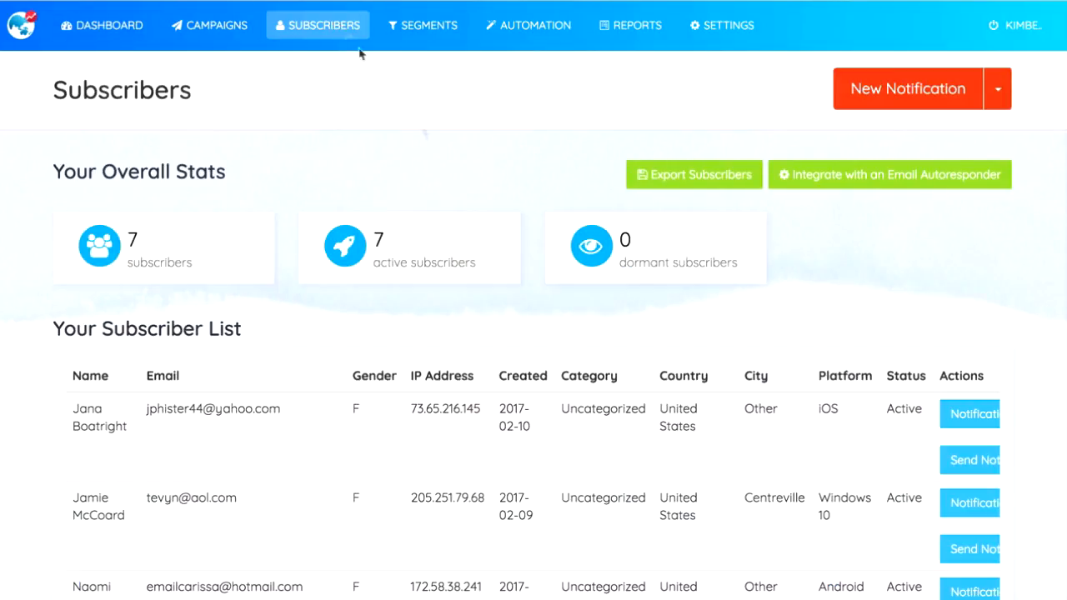
scroll(595, 455, down, 2)
scroll(596, 455, down, 5)
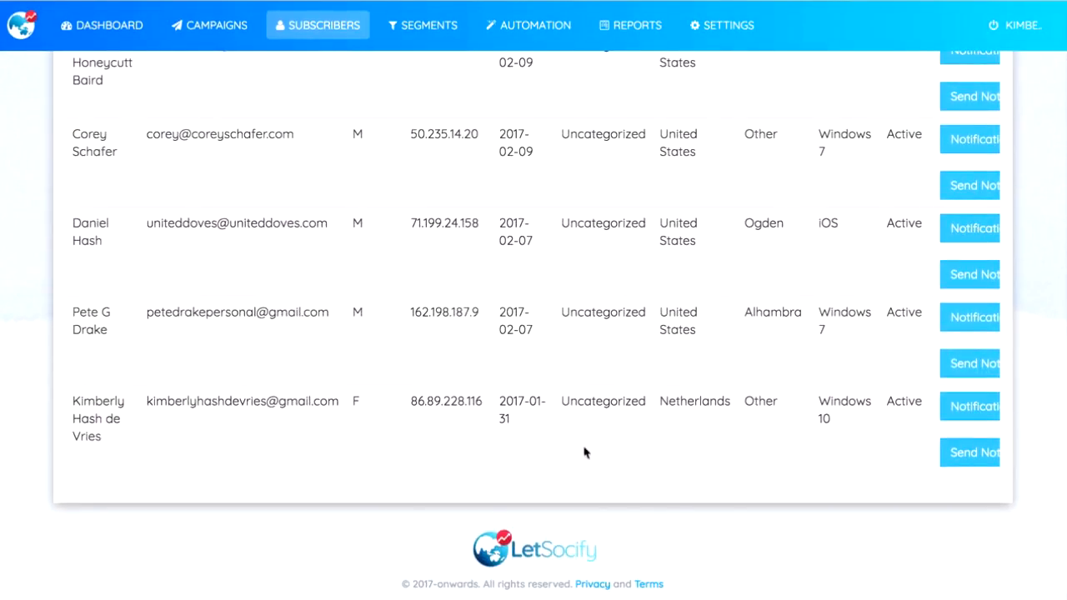
click(970, 407)
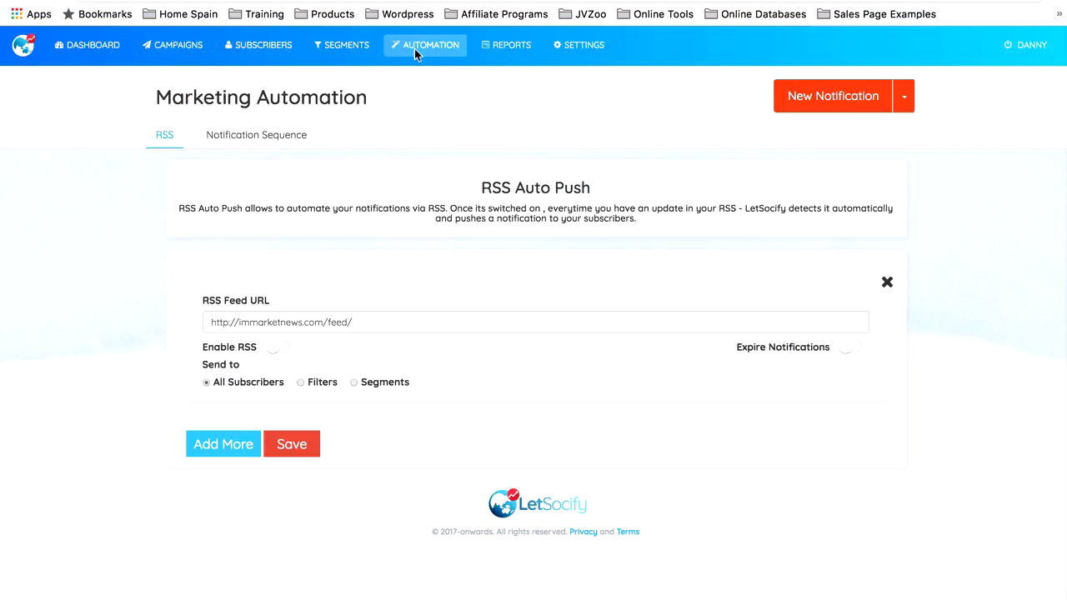
Step: Start a new notification sequence named "LetSocify Revealed Test" and target it at a subscriber segment
click(272, 140)
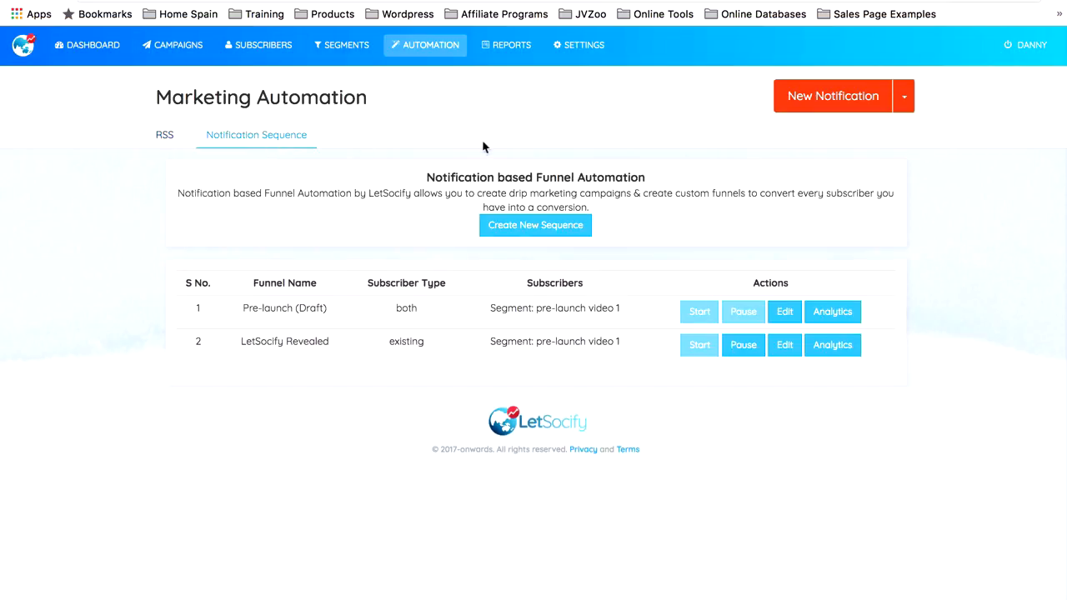
click(538, 231)
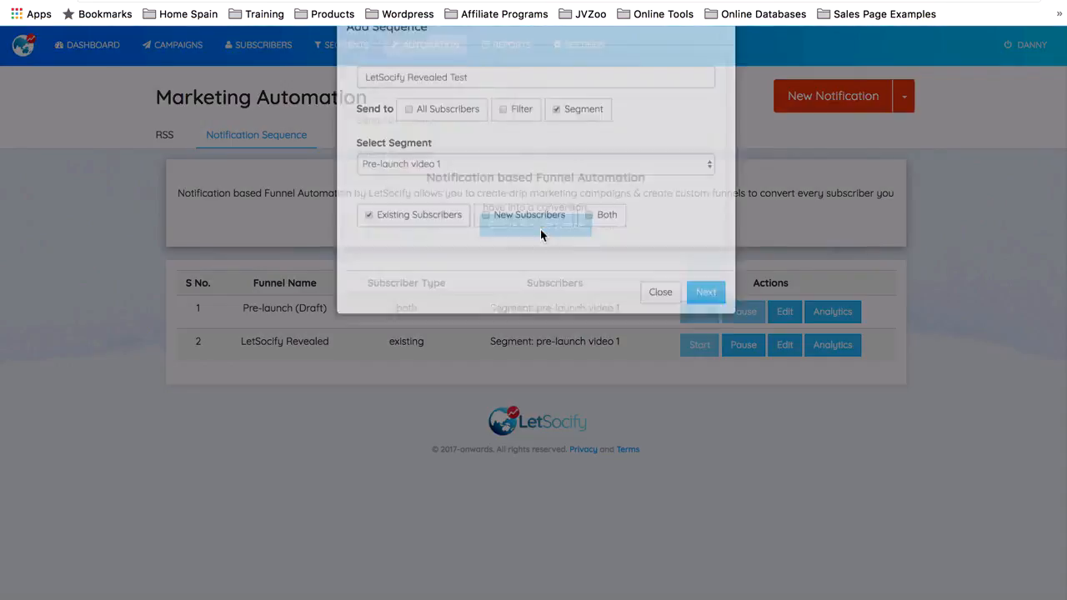
click(526, 124)
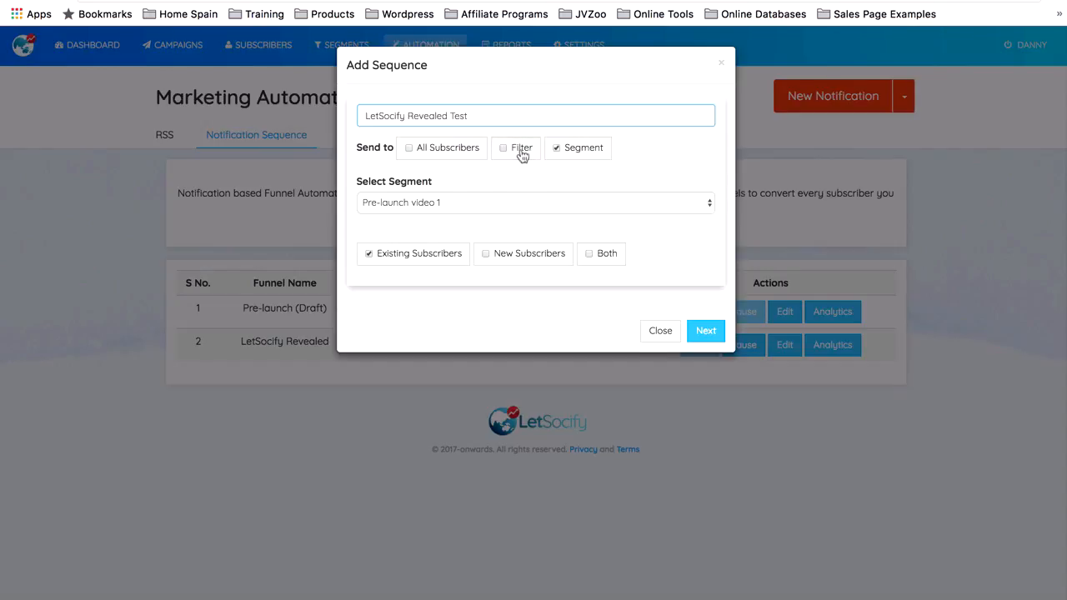
click(522, 153)
click(565, 155)
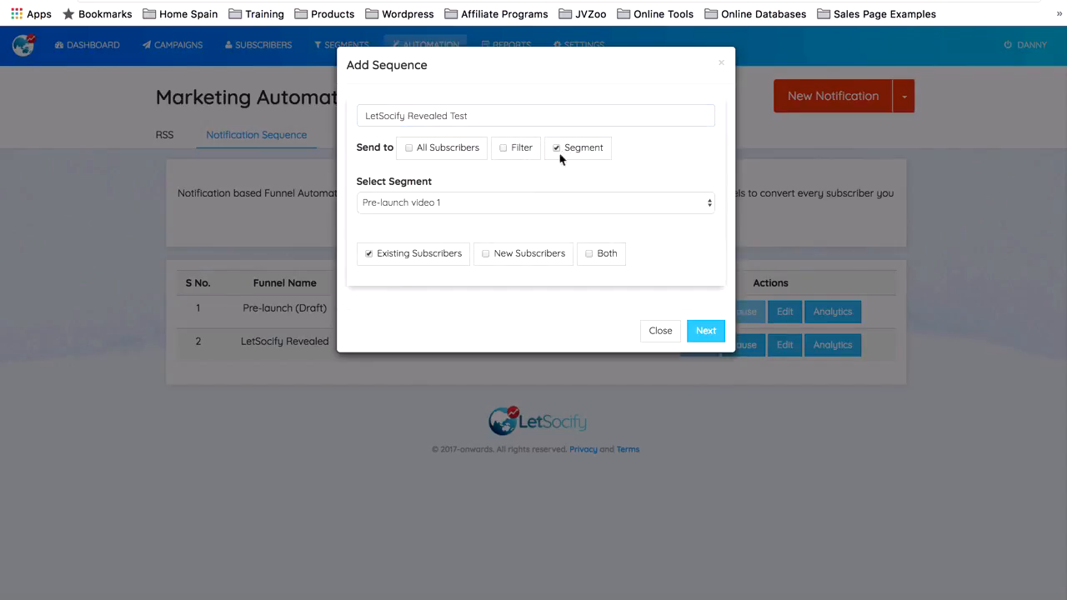
Step: Choose the Pre-launch video 1 segment with Existing Subscribers and build the sequence from scratch
click(517, 208)
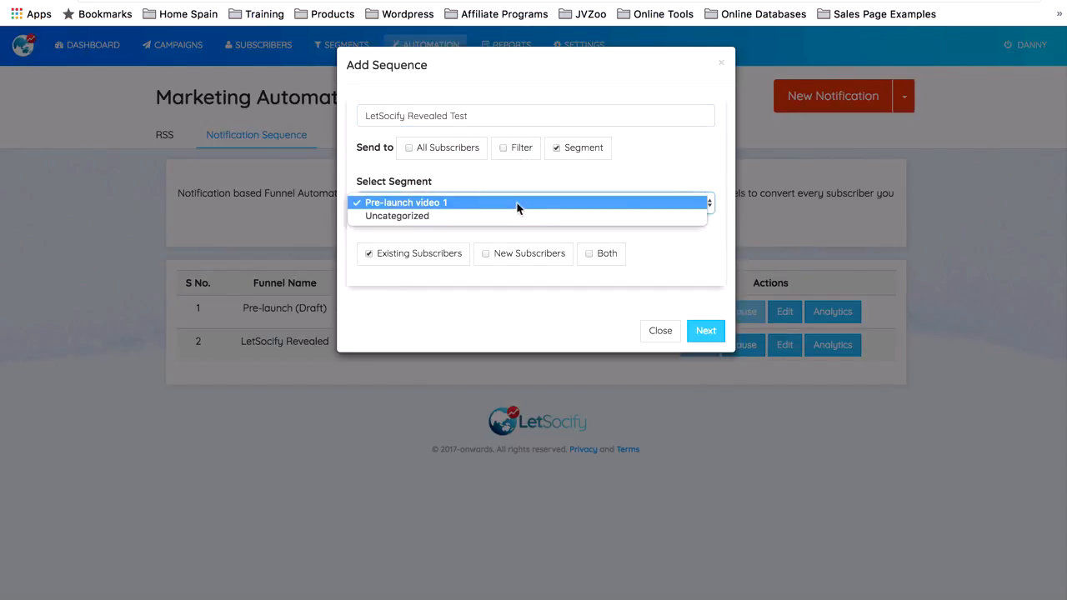
click(517, 207)
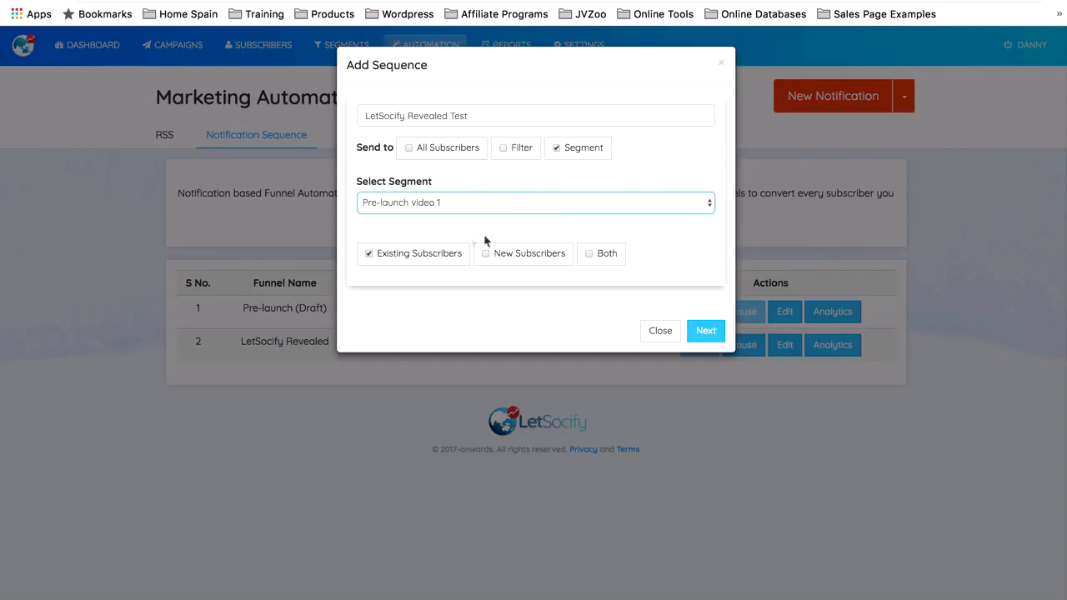
click(368, 256)
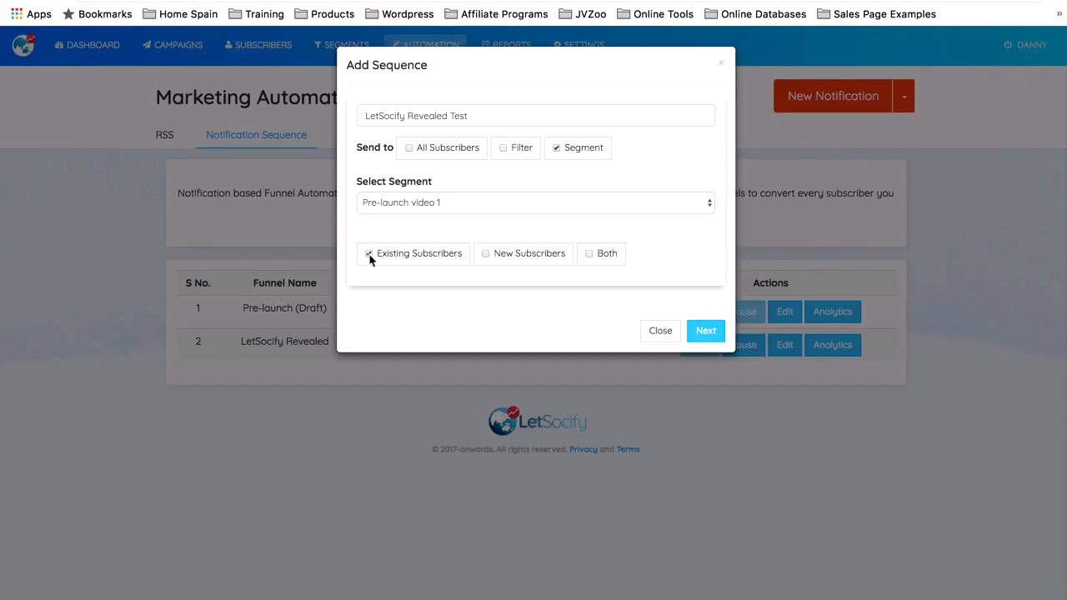
click(705, 331)
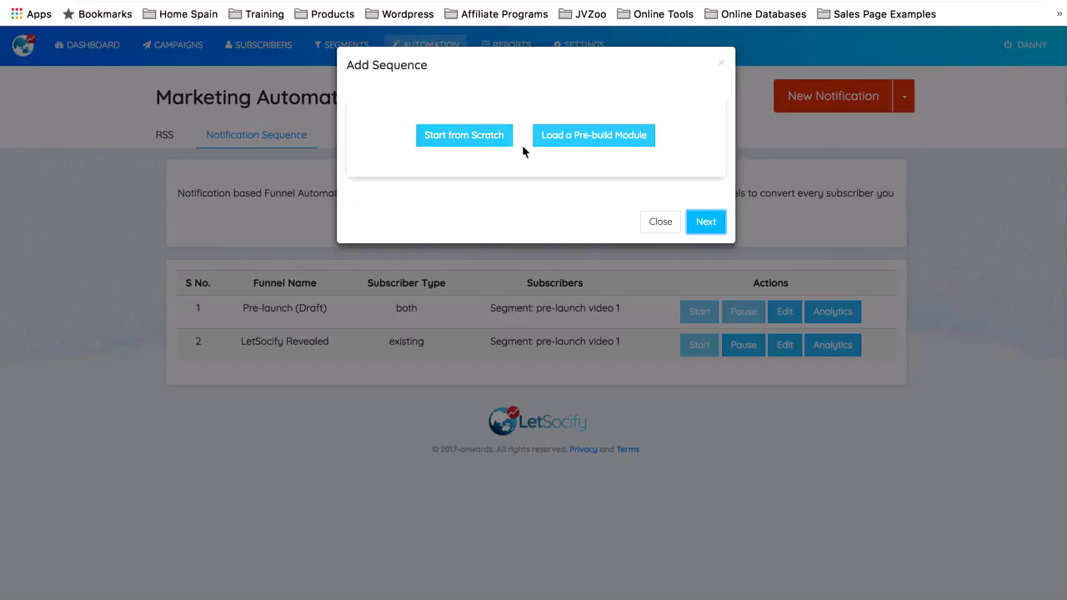
click(468, 144)
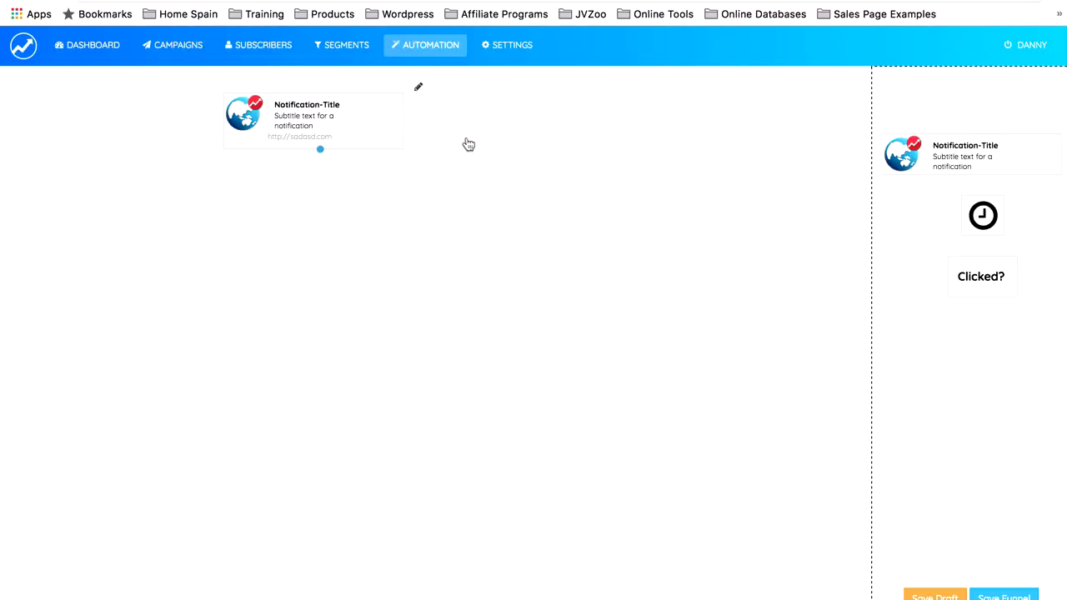
click(419, 88)
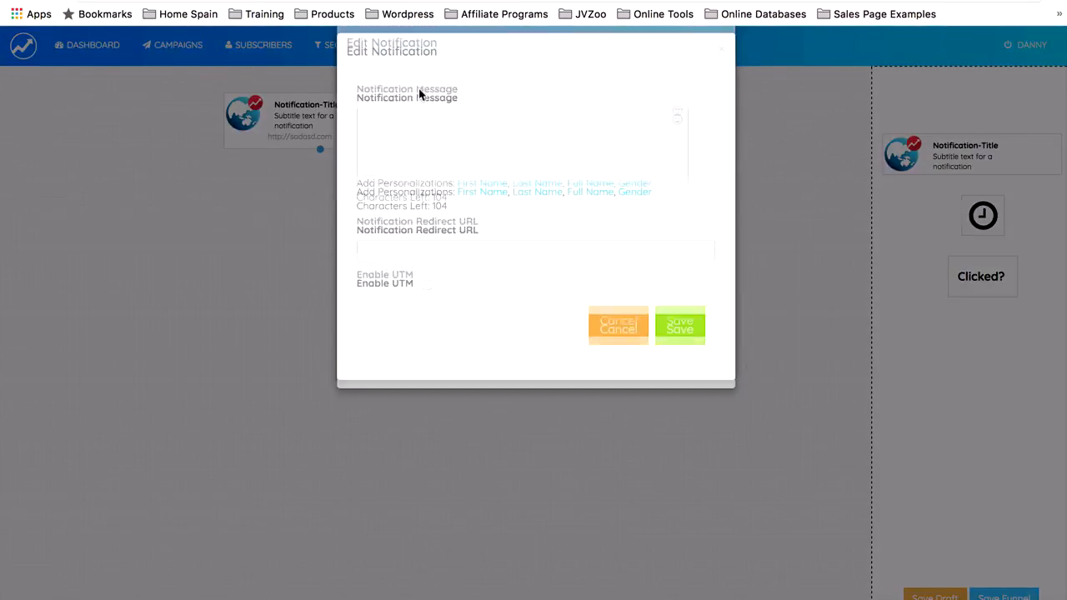
click(420, 134)
text(Your 2nd video for dominating Facebook Notifications goes live today! Don't miss it!)
key(Tab)
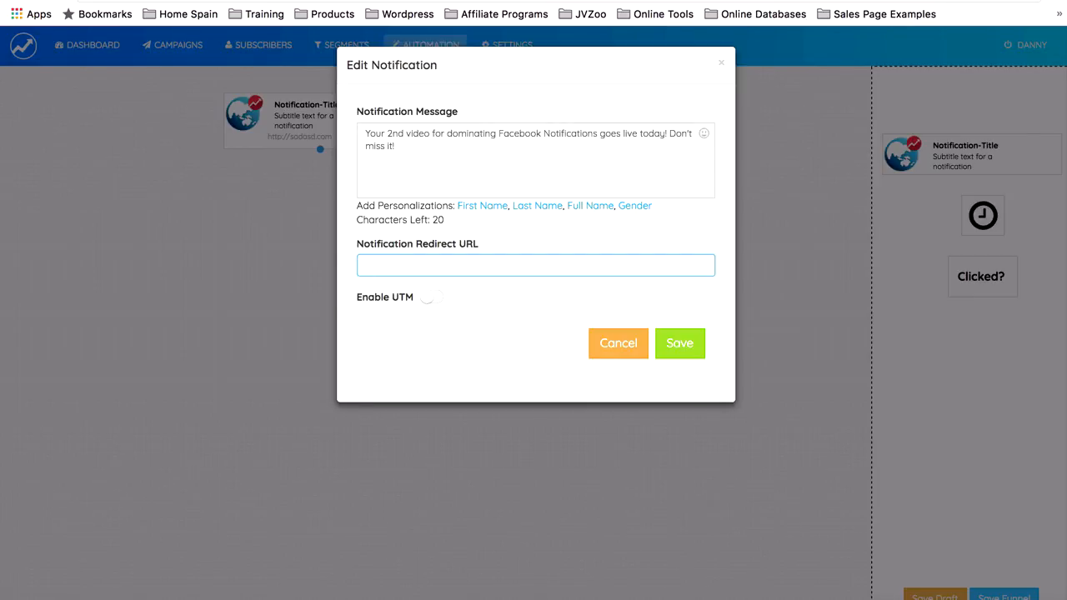
text(h)
key(Down)
key(Down)
key(Down)
key(Down)
key(Down)
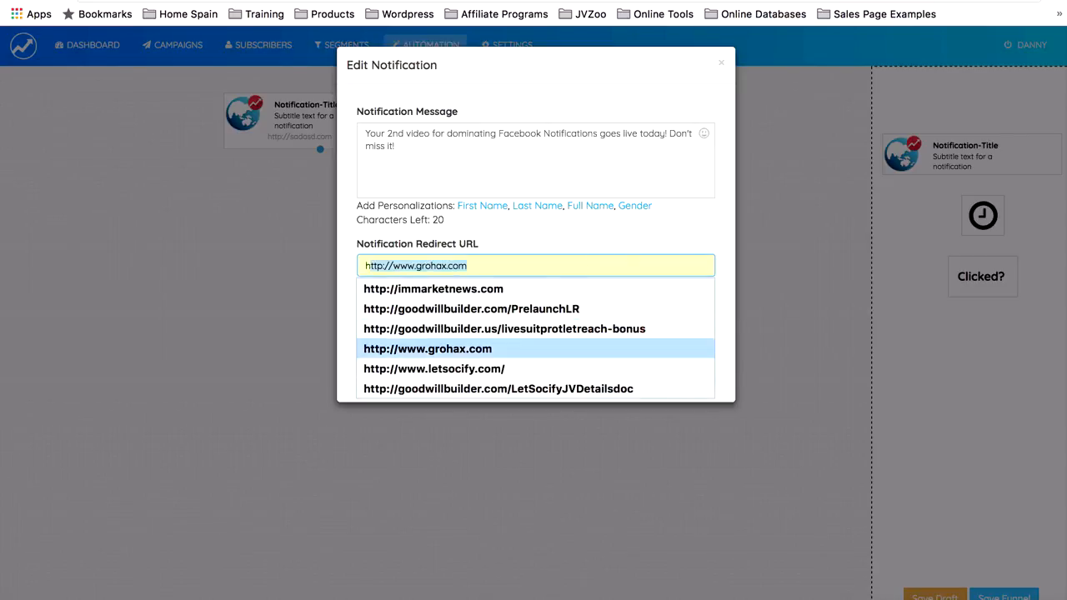
key(Return)
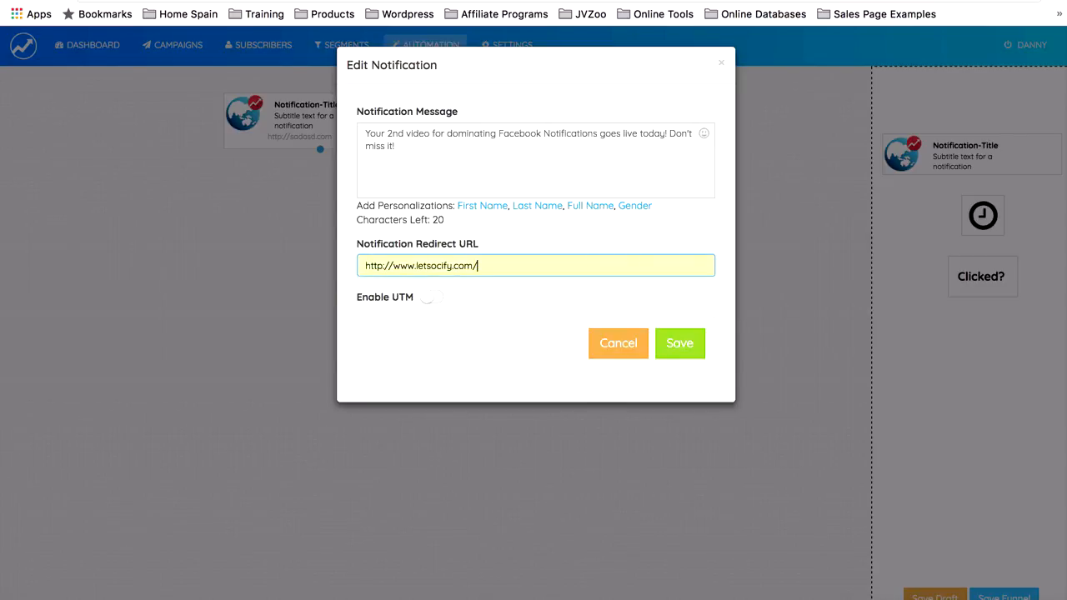
click(688, 349)
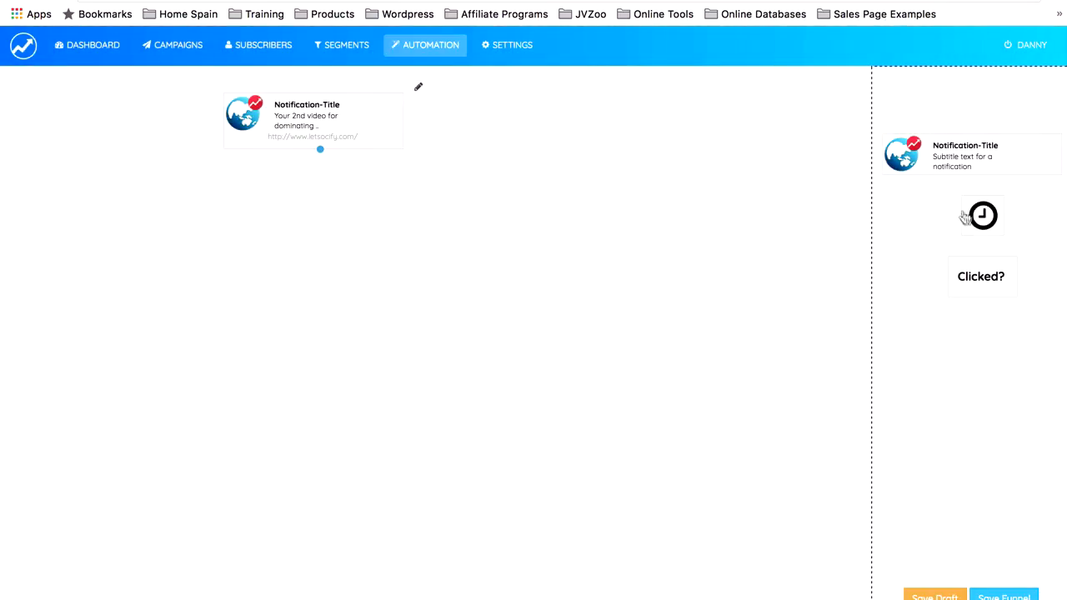
Step: Add a delay below the first notification, connect the two, and set its hours to 5
drag(982, 215, 388, 215)
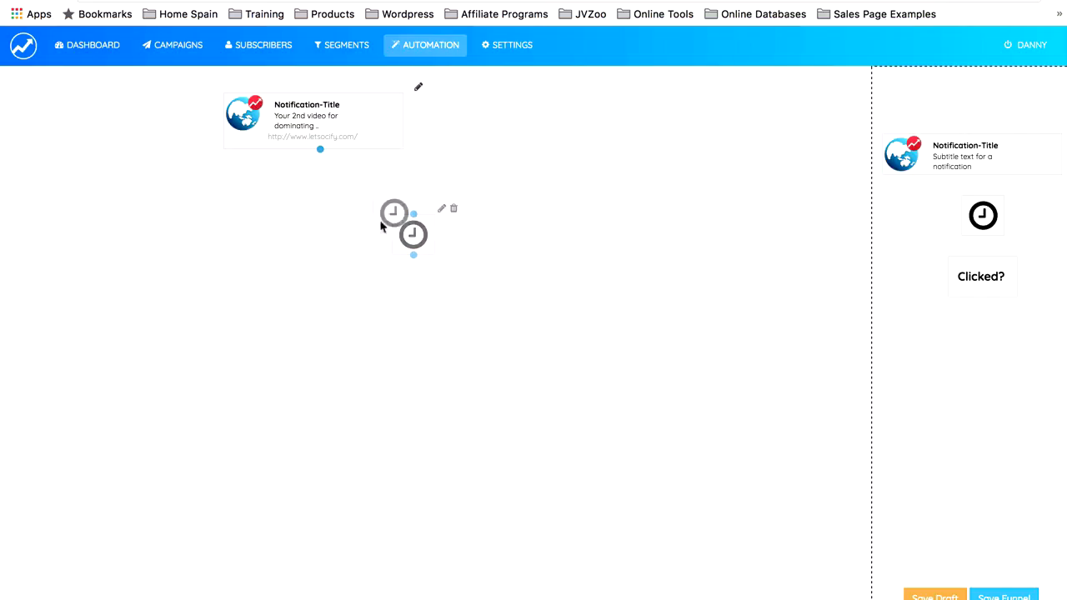
drag(324, 154, 412, 216)
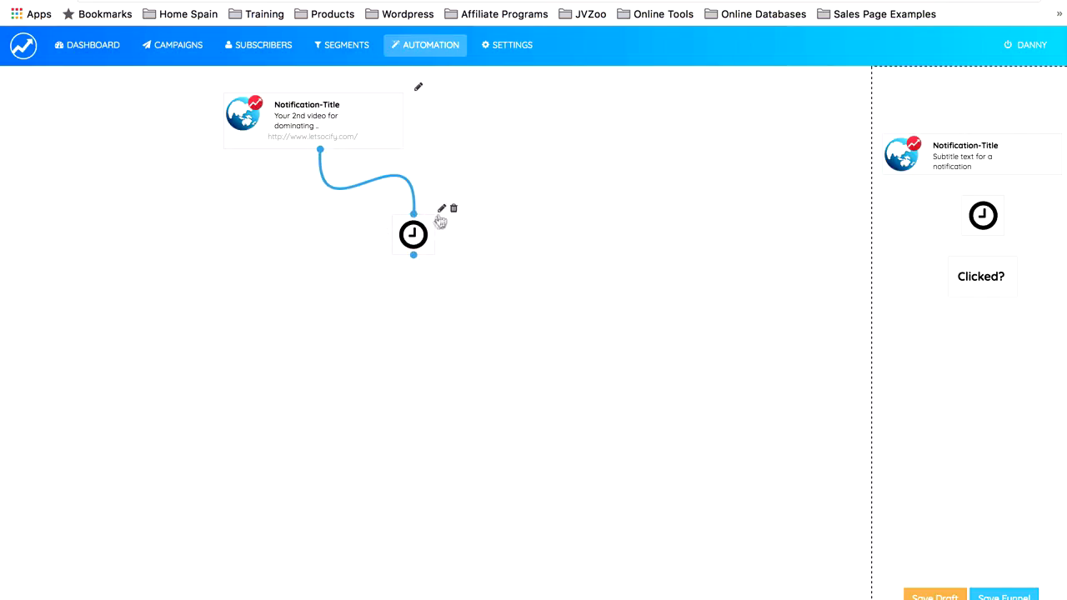
click(441, 209)
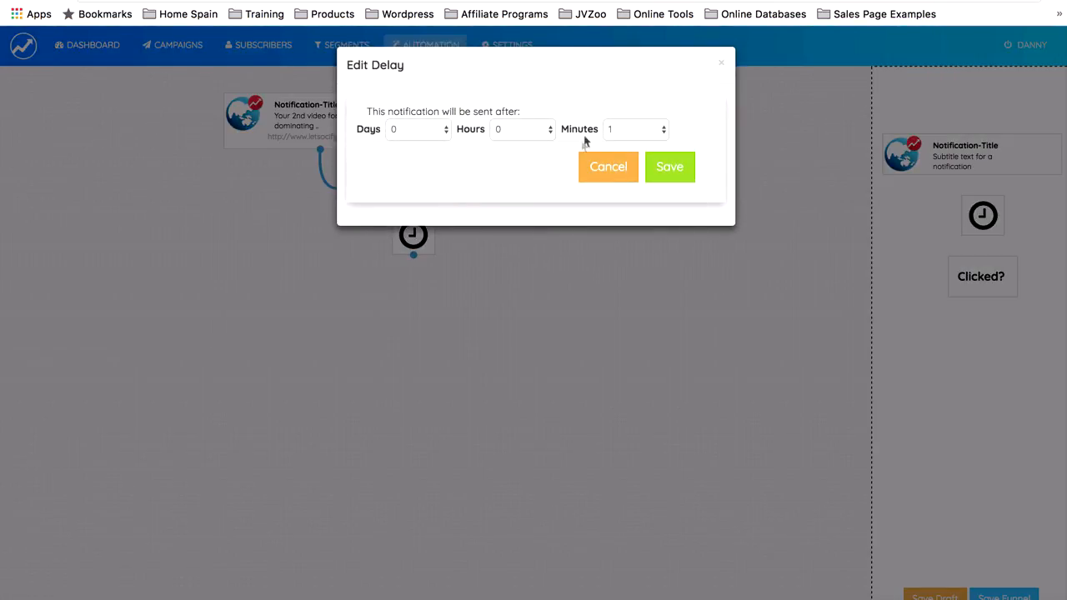
click(552, 130)
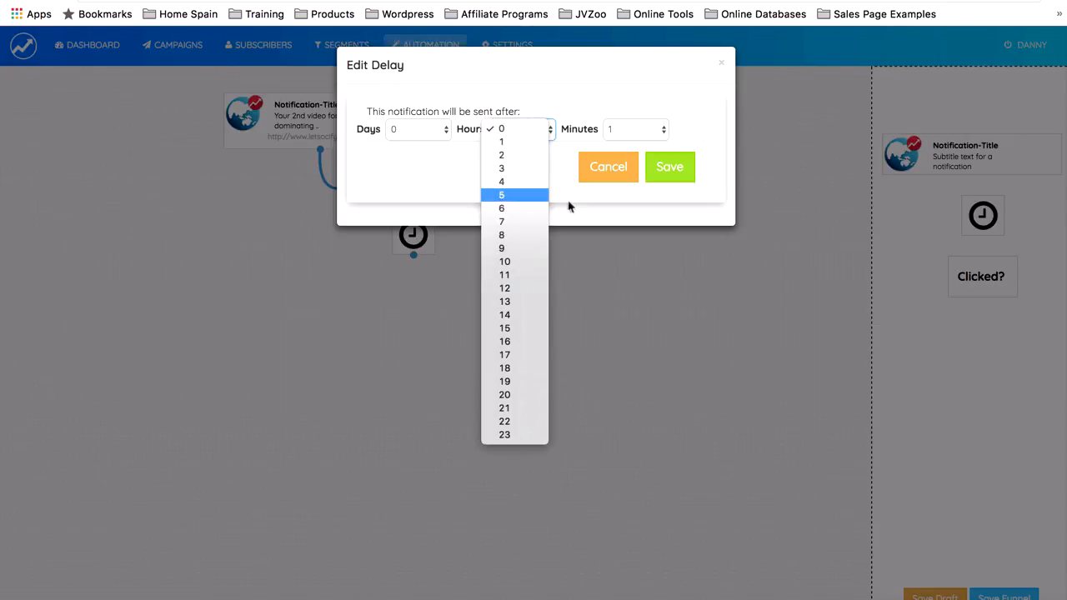
key(Return)
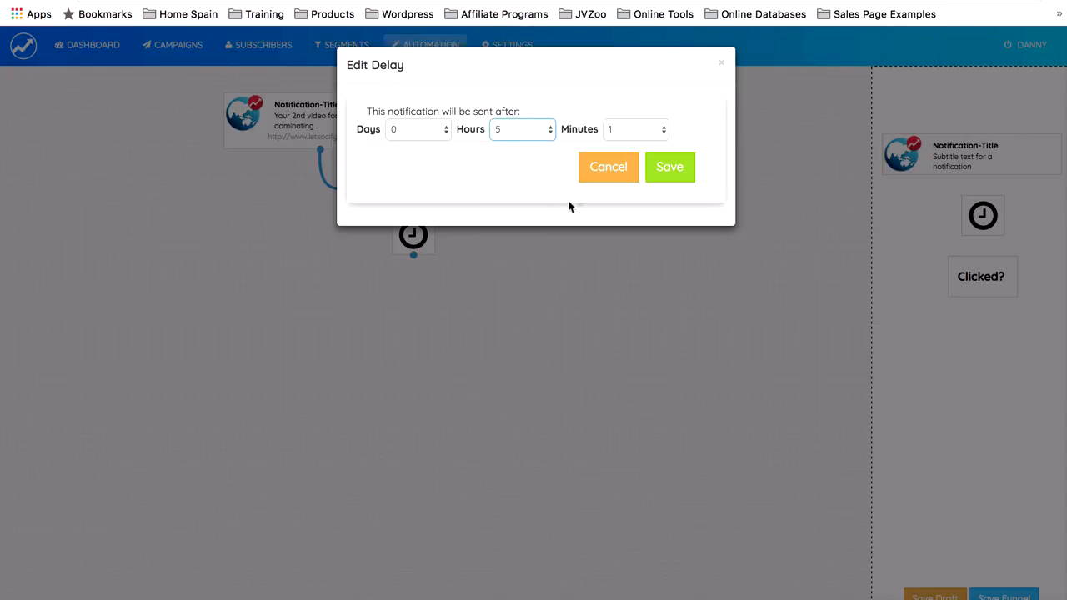
click(669, 170)
drag(962, 144, 364, 302)
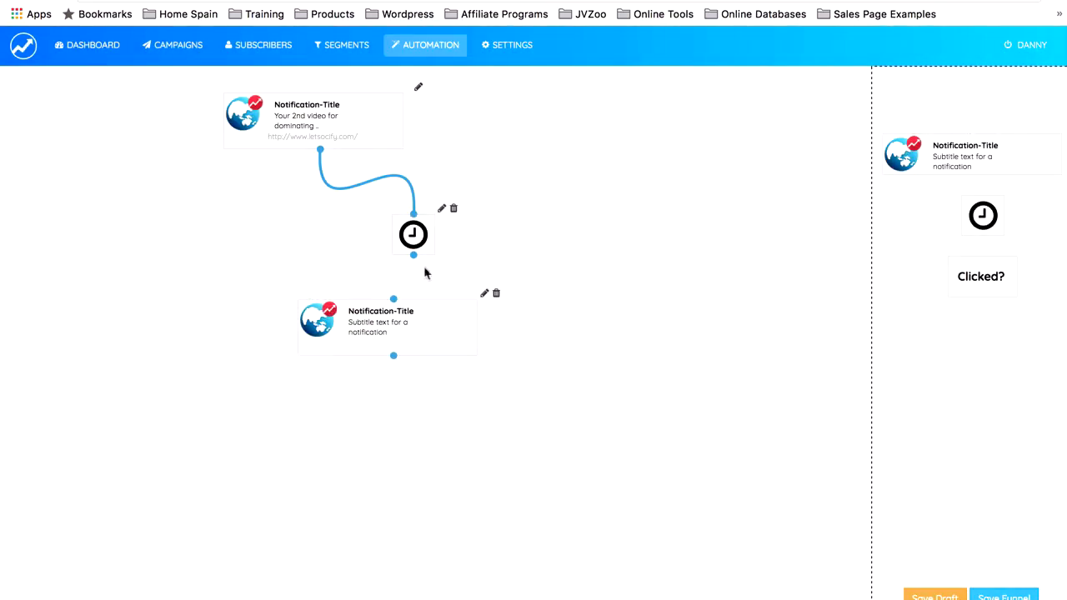
drag(414, 256, 393, 300)
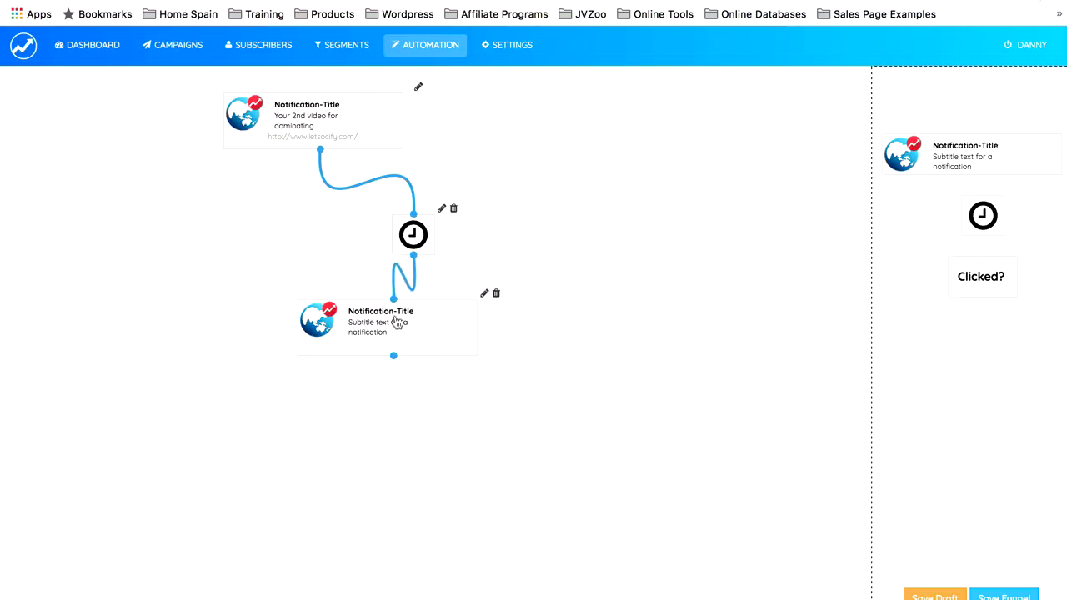
click(486, 294)
click(435, 144)
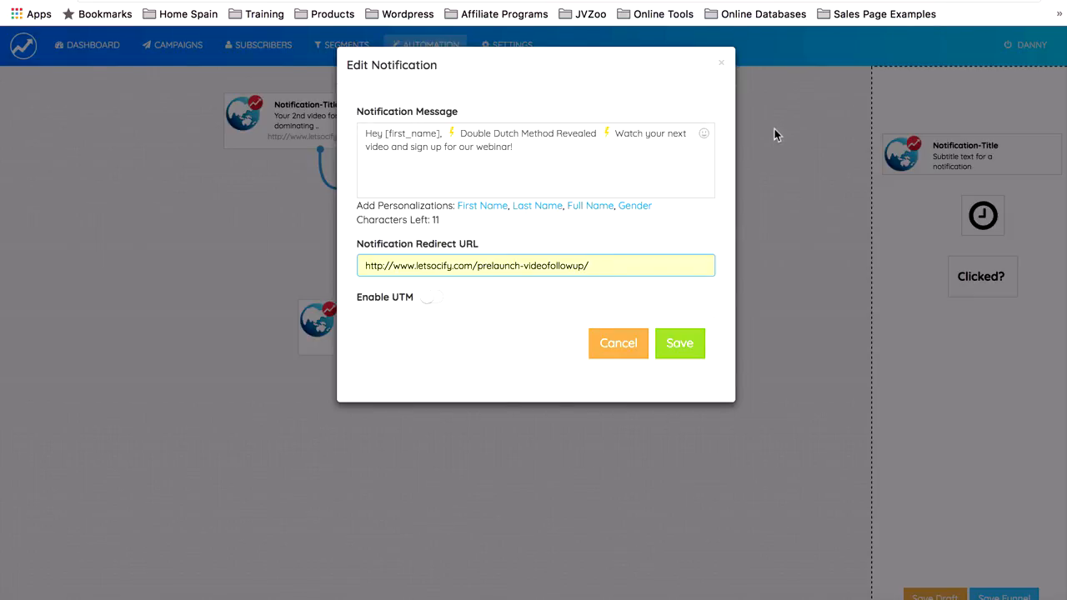
click(680, 345)
Step: Connect a second delay after the Double Dutch notification and set its days to 2
drag(995, 231, 542, 424)
drag(394, 356, 553, 406)
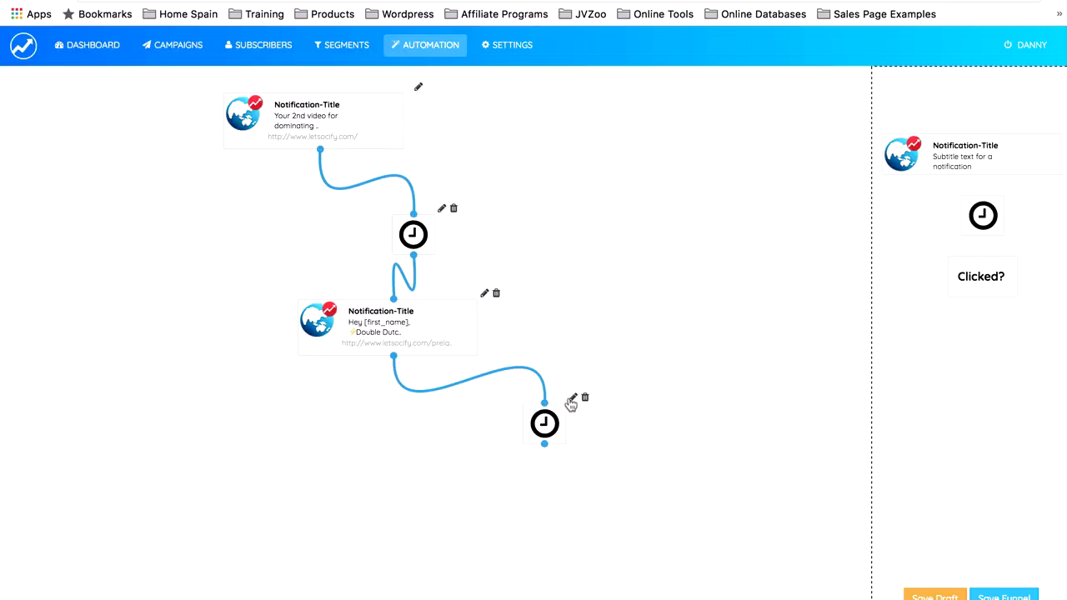
click(573, 398)
click(430, 130)
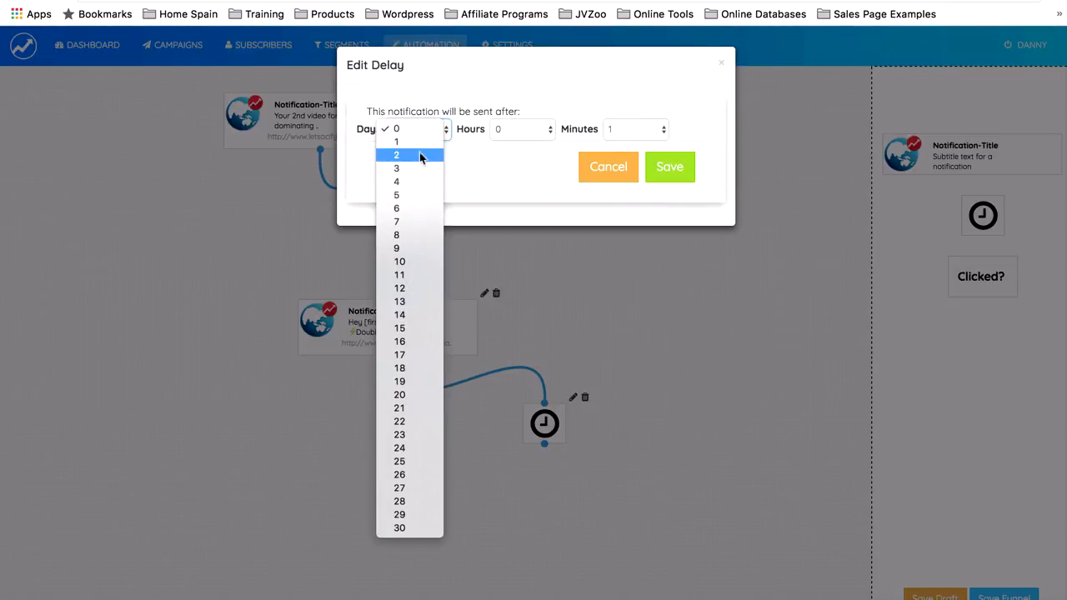
click(420, 156)
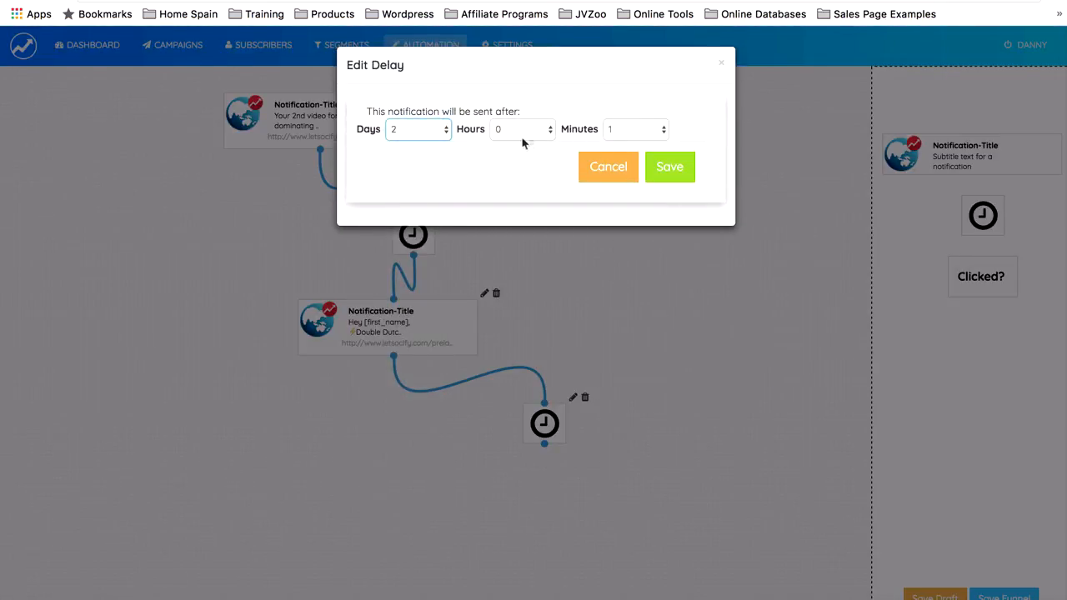
click(674, 172)
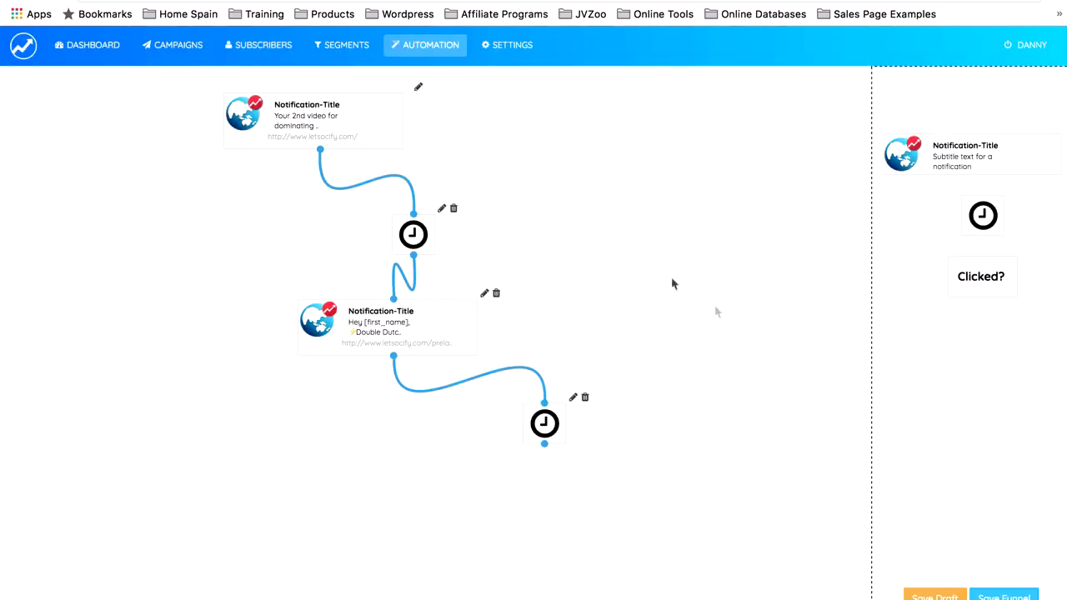
drag(957, 175, 634, 479)
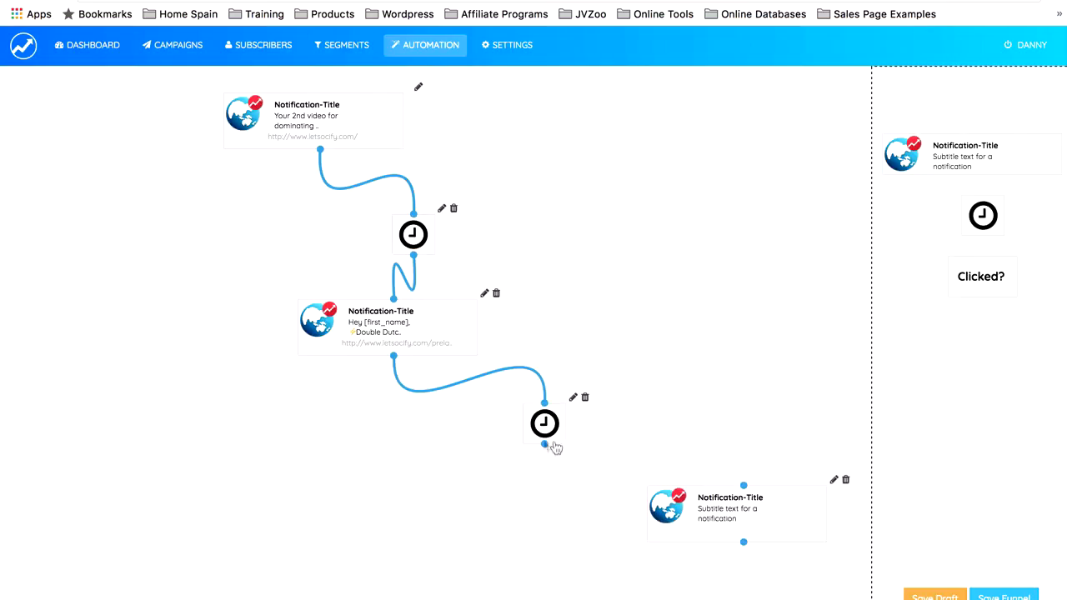
drag(545, 444, 759, 505)
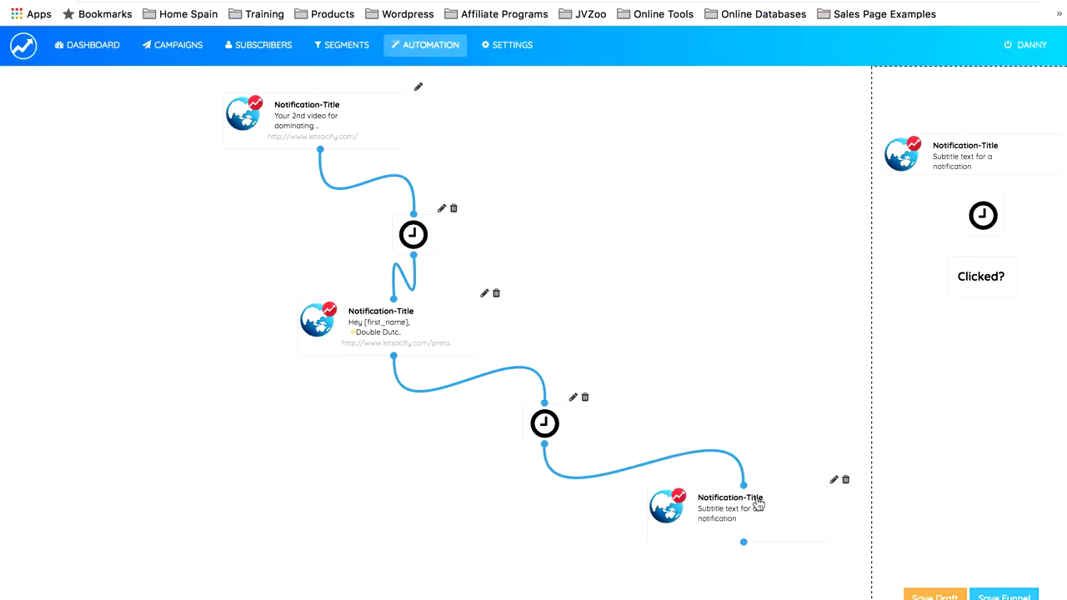
click(830, 482)
click(595, 143)
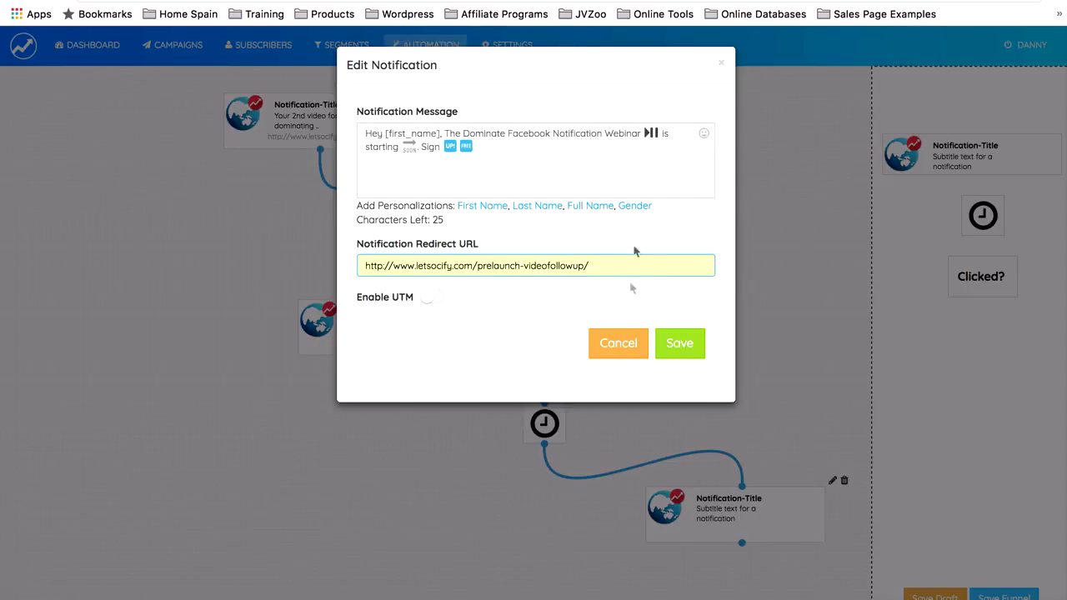
click(681, 348)
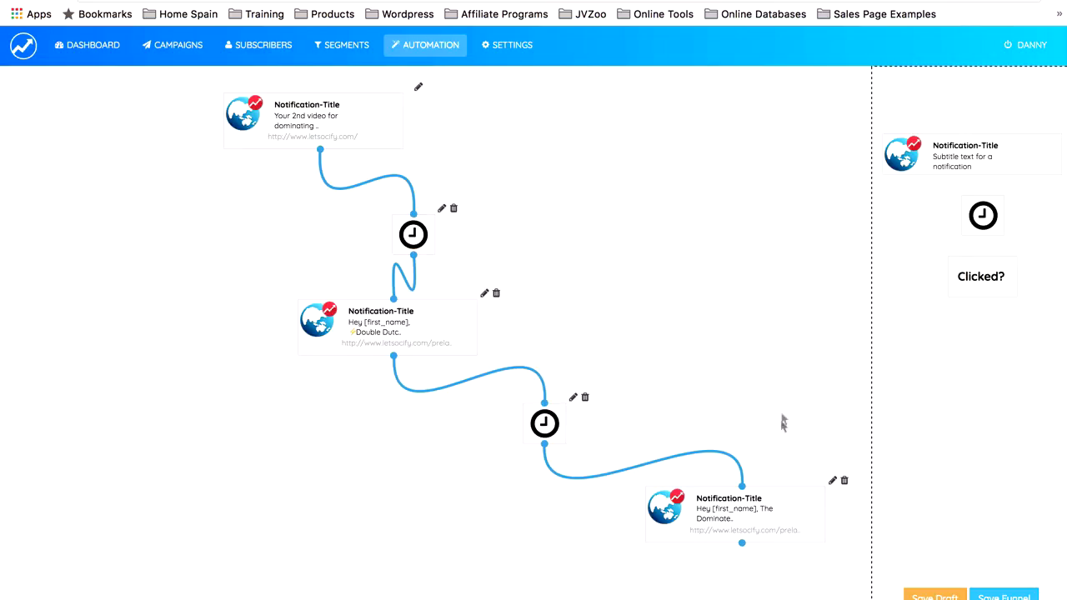
Step: Connect a third delay after the webinar notification and link a Clicked? condition to that delay
drag(983, 223, 579, 568)
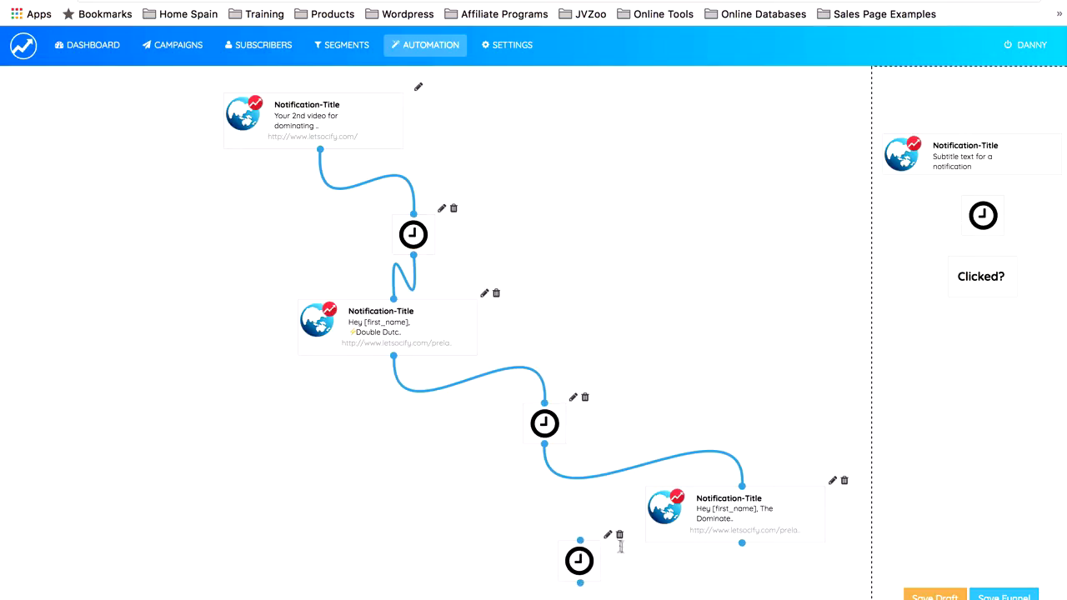
drag(742, 542, 580, 540)
drag(981, 278, 504, 587)
scroll(541, 516, down, 3)
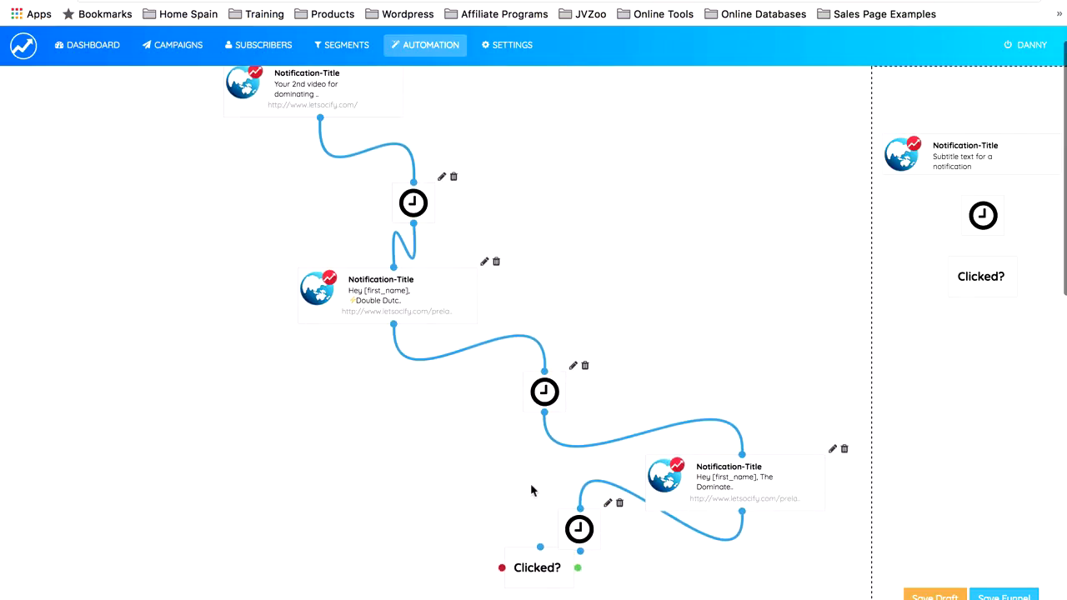
drag(543, 510, 473, 540)
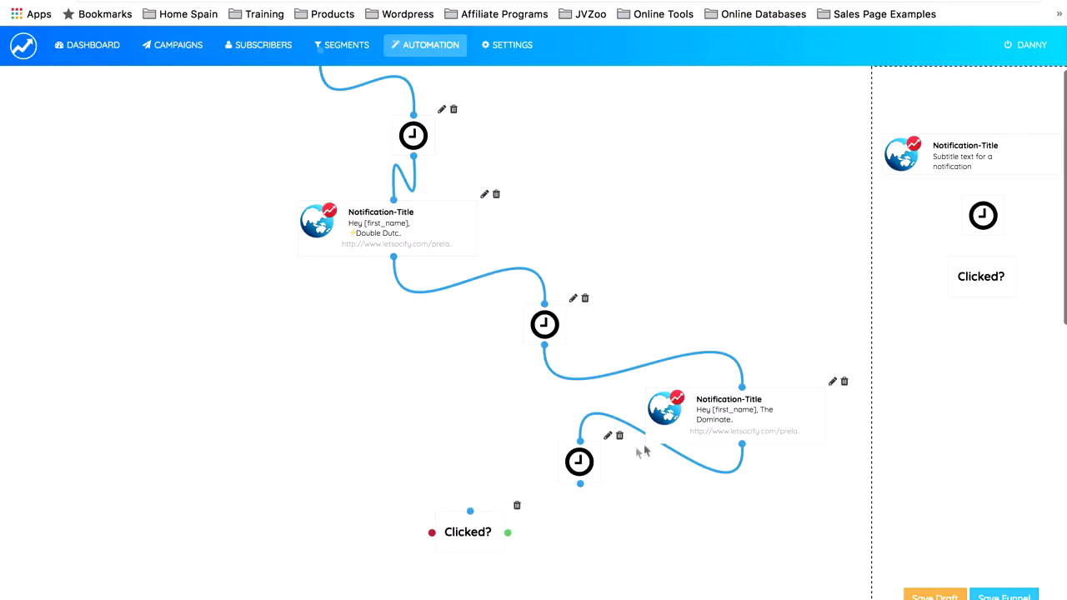
mouse_move(580, 485)
mouse_down()
mouse_move(436, 508)
mouse_move(480, 517)
mouse_up()
drag(475, 512, 475, 512)
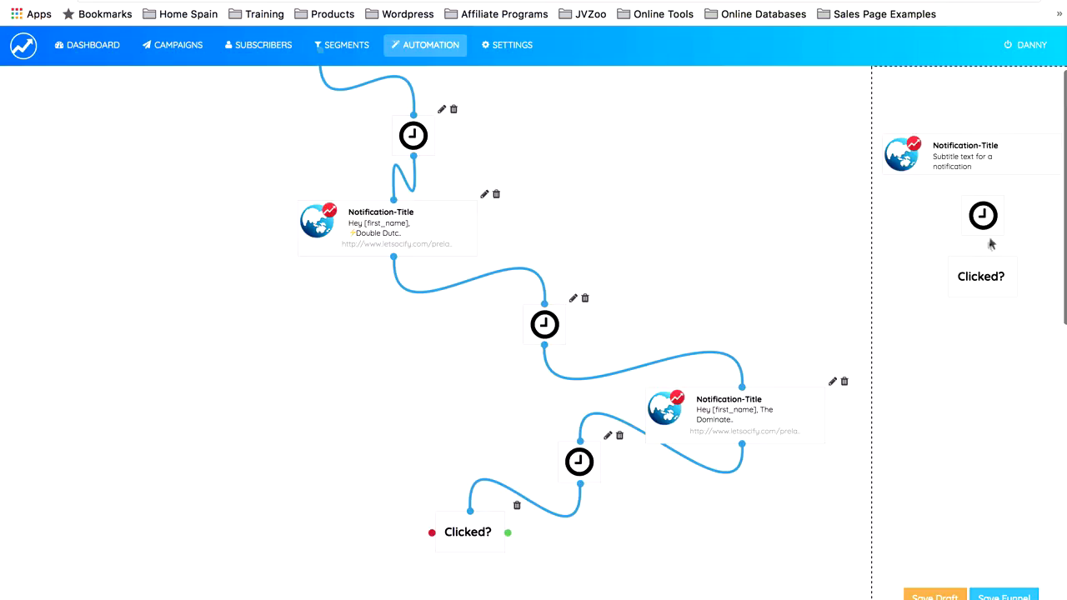
drag(967, 171, 280, 296)
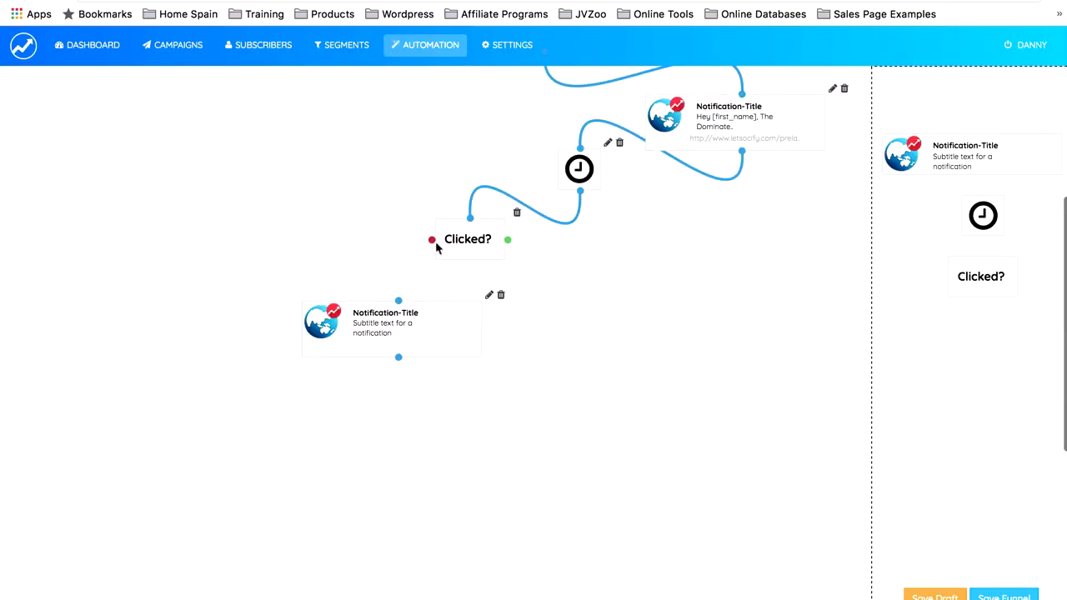
drag(432, 241, 395, 315)
click(489, 295)
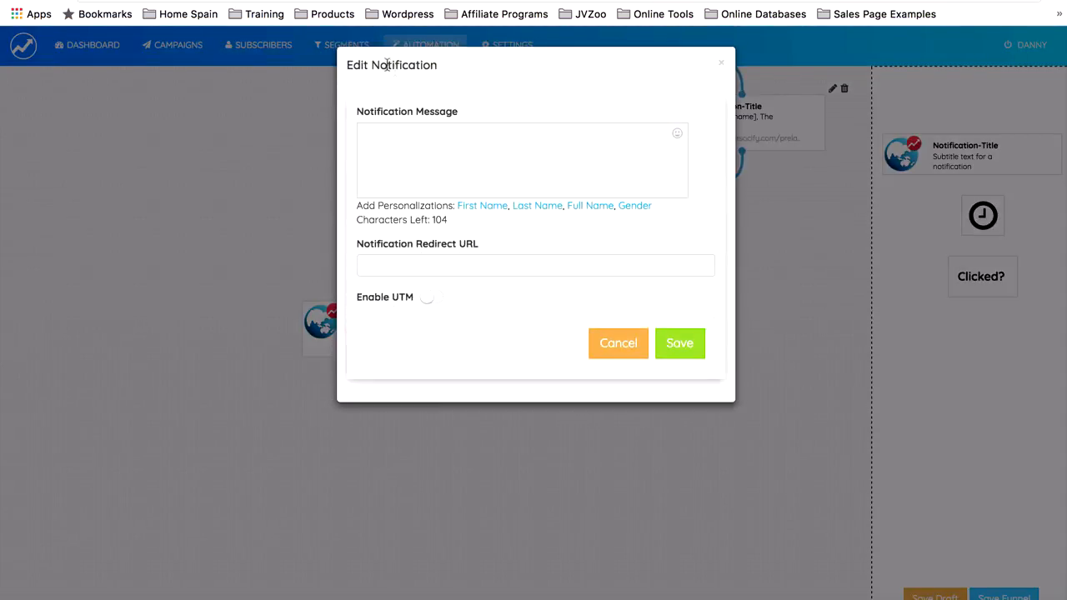
click(431, 148)
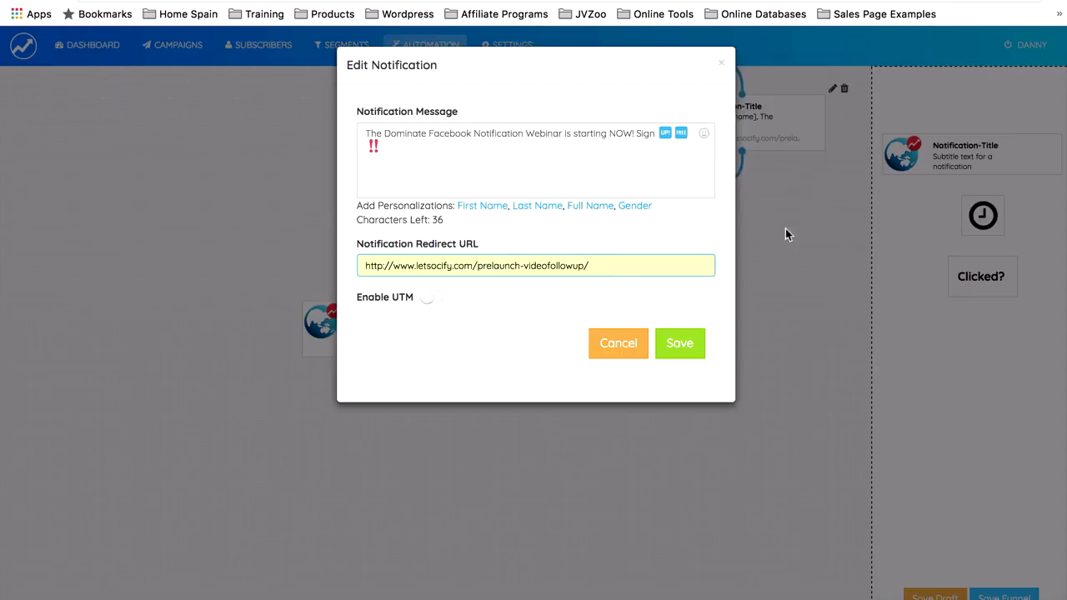
click(680, 345)
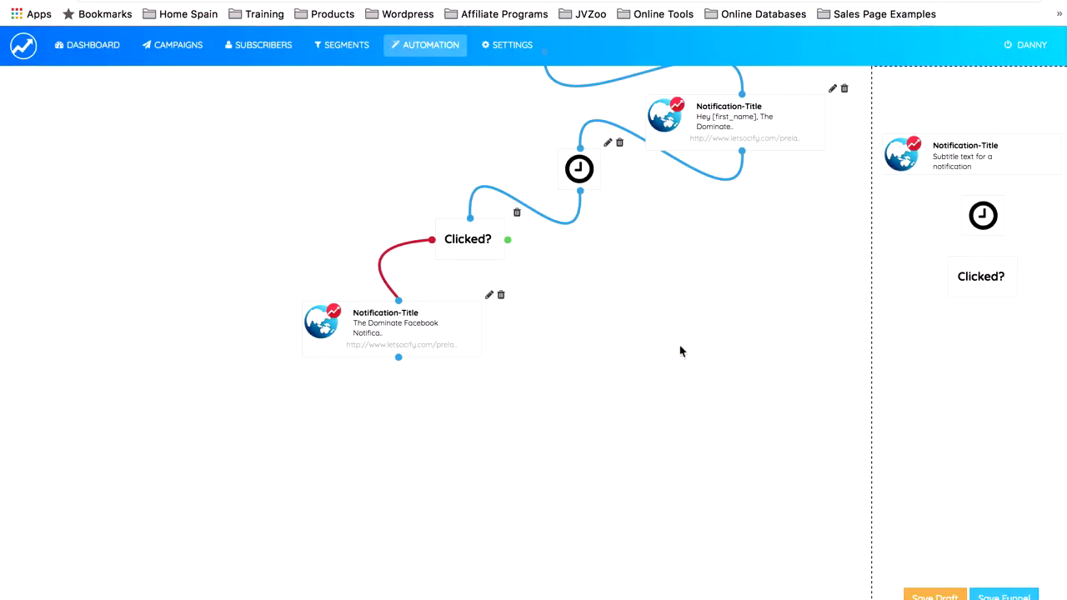
Step: Set the hours of the delay before the Clicked? condition to 1 and save the funnel
scroll(688, 204, down, 2)
scroll(688, 210, up, 7)
scroll(688, 217, down, 5)
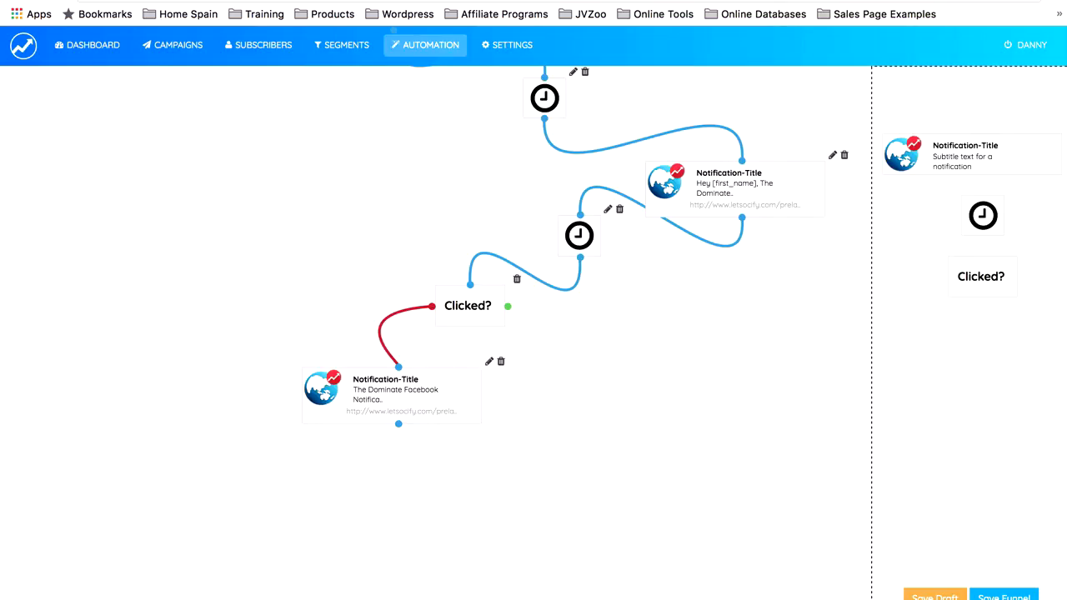
click(1004, 596)
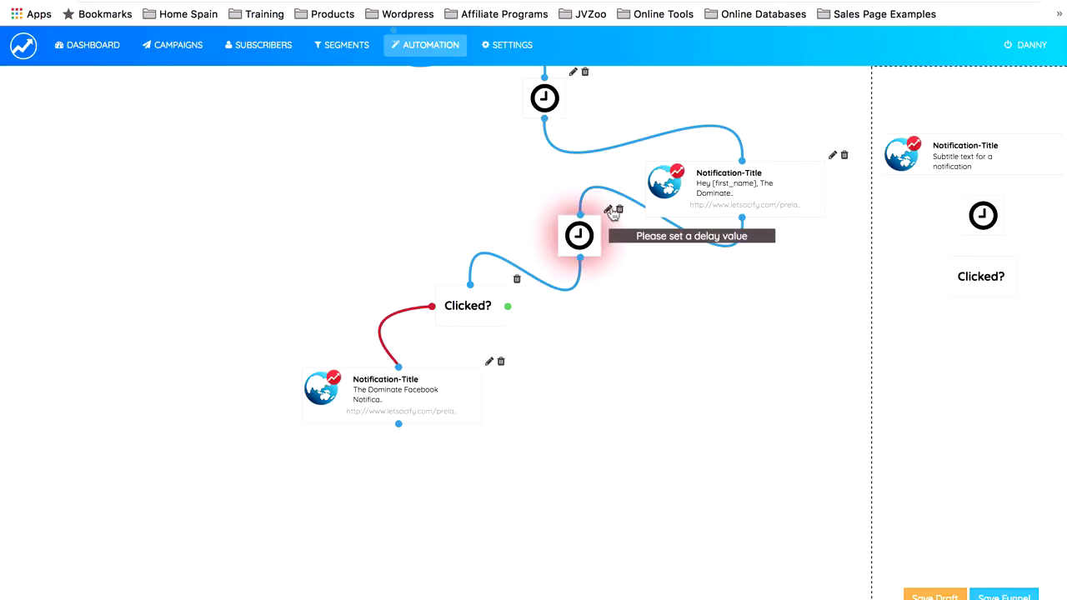
click(610, 211)
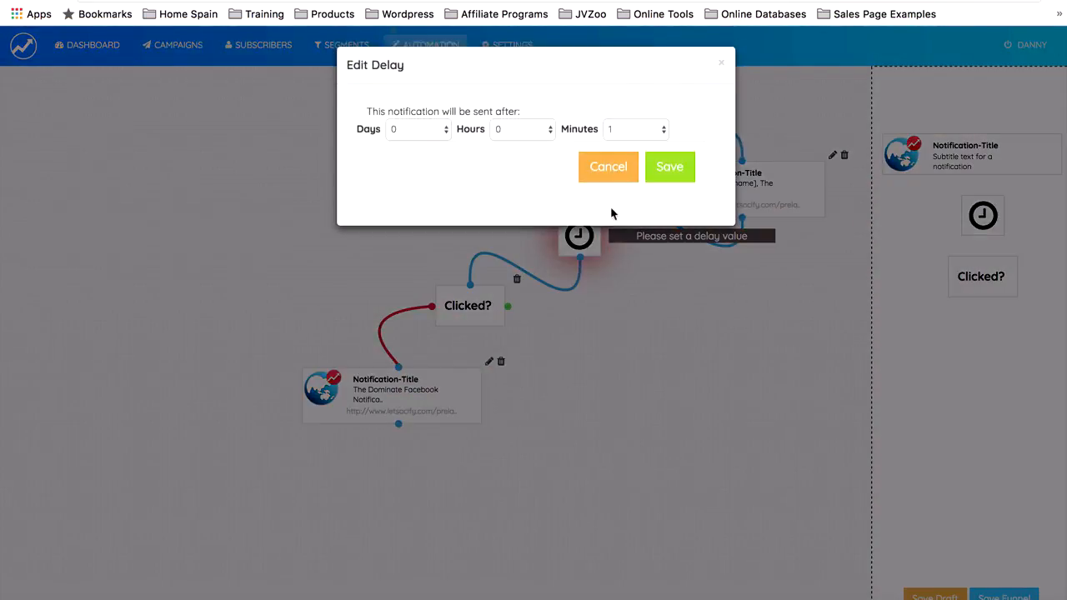
click(535, 131)
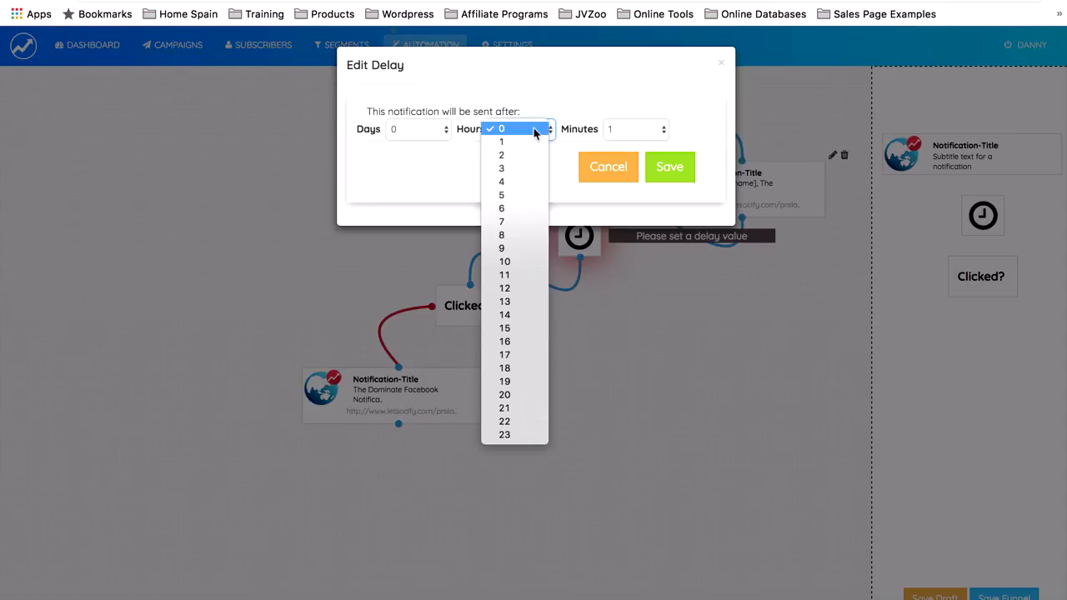
click(531, 142)
click(683, 173)
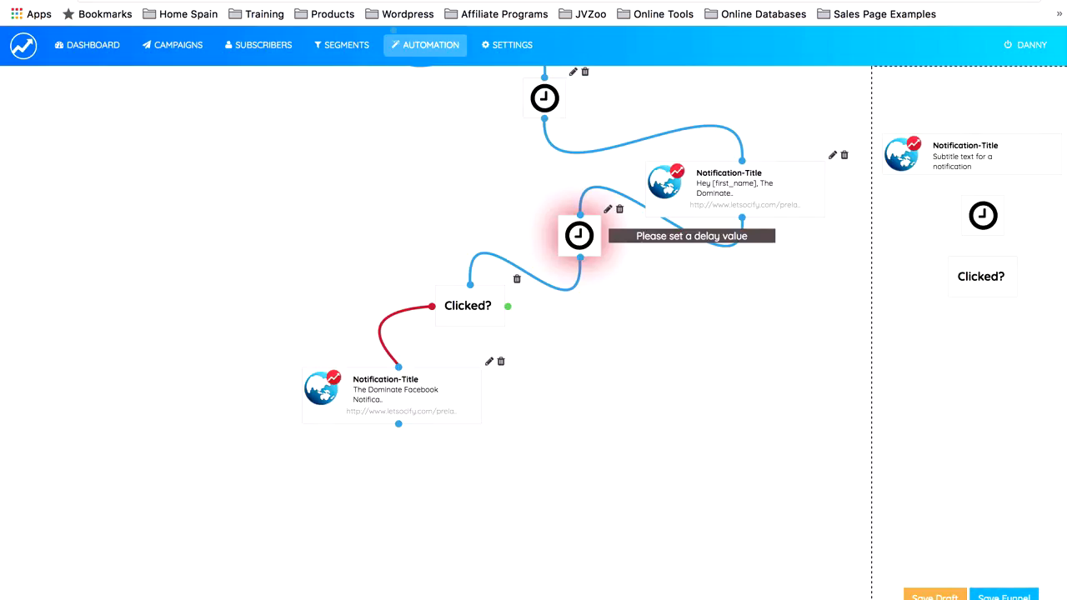
click(1003, 596)
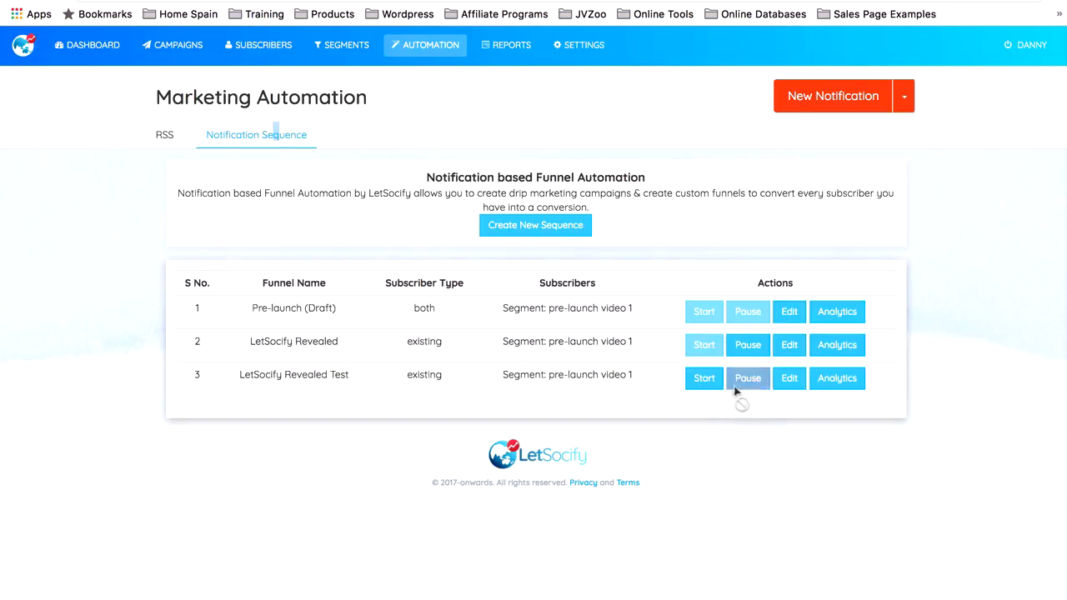
Step: Open the analytics of the LetSocify Revealed sequence and review the pushed, delivered and clicked figures of each notification
click(835, 351)
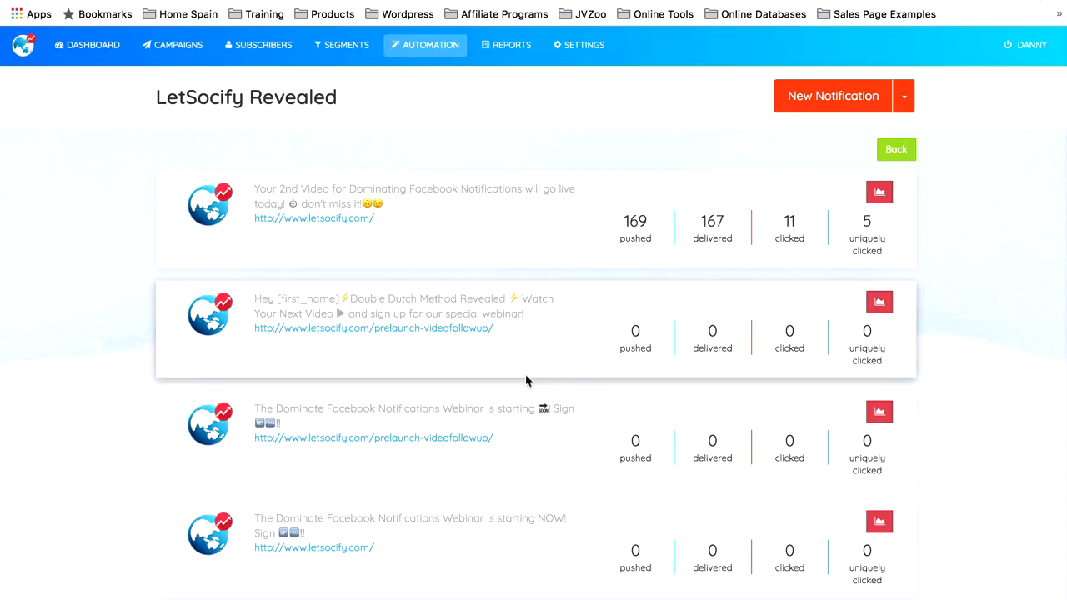
scroll(525, 380, down, 2)
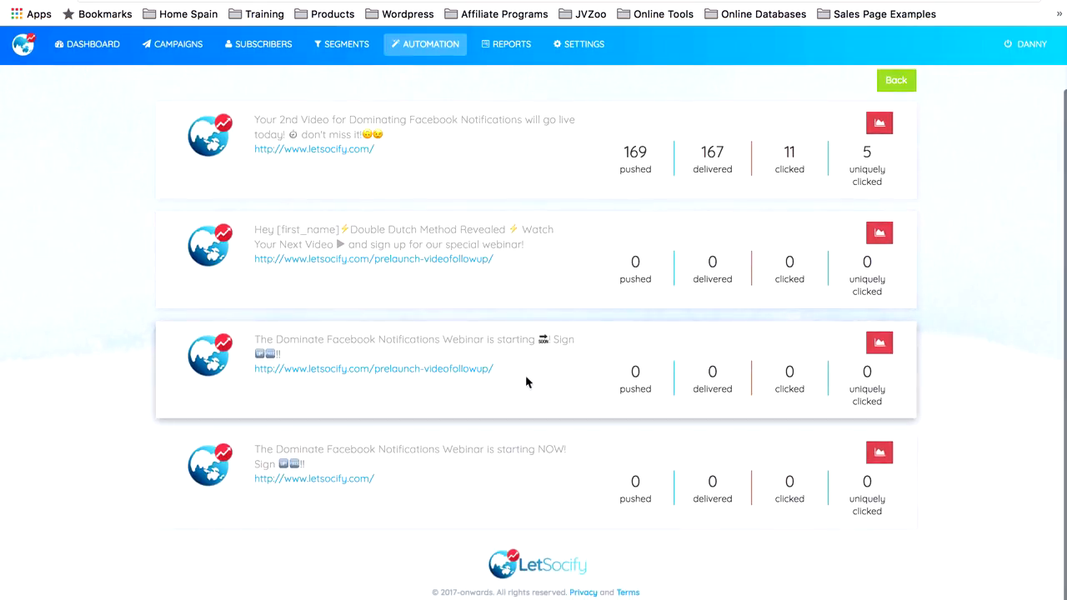
scroll(756, 269, up, 2)
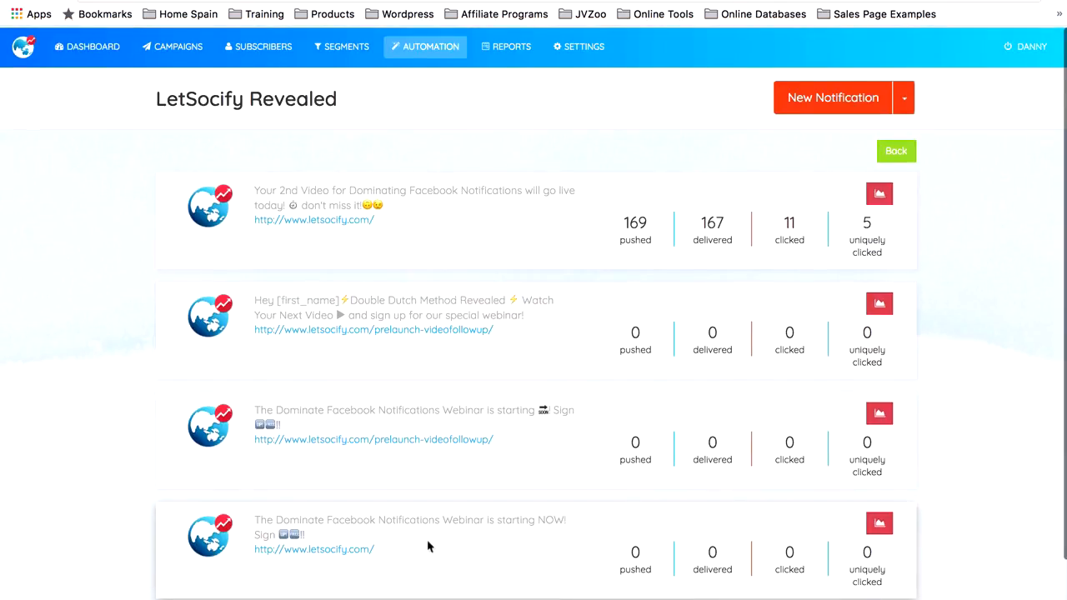
scroll(428, 543, down, 2)
scroll(524, 429, up, 2)
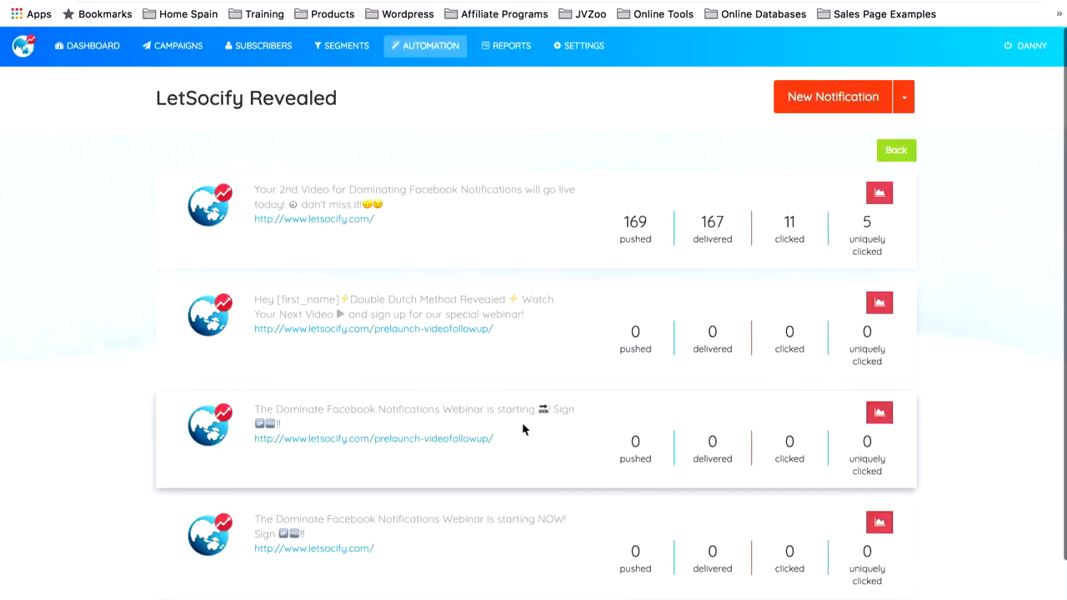
Step: Open the report of the "Your 2nd Video" notification and examine its UTM parameters, platform, device and browser segmentation, and clicks by country
click(871, 193)
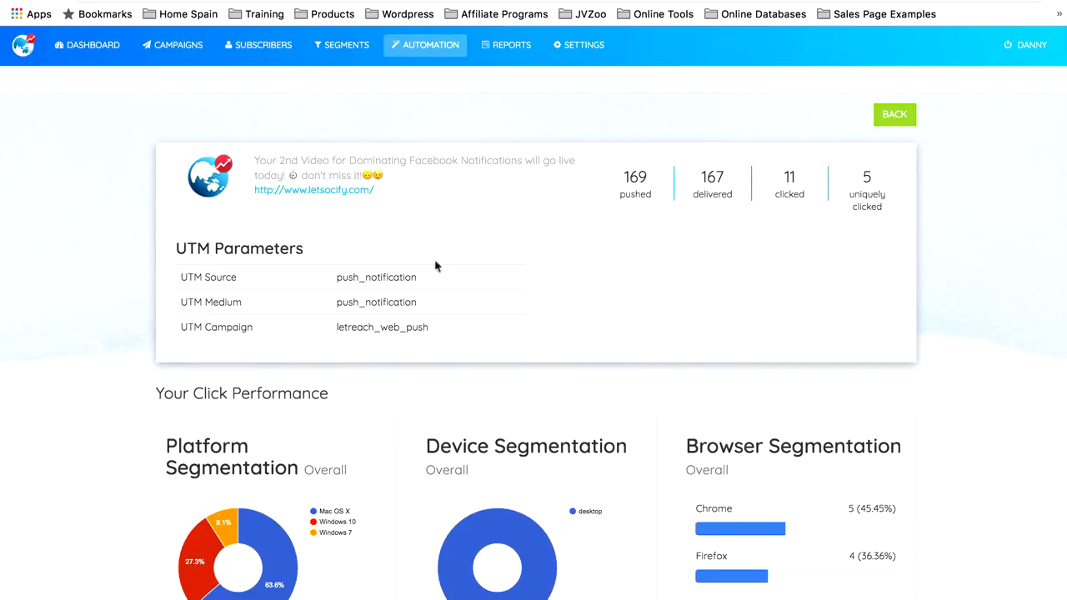
scroll(435, 260, down, 3)
scroll(435, 260, down, 4)
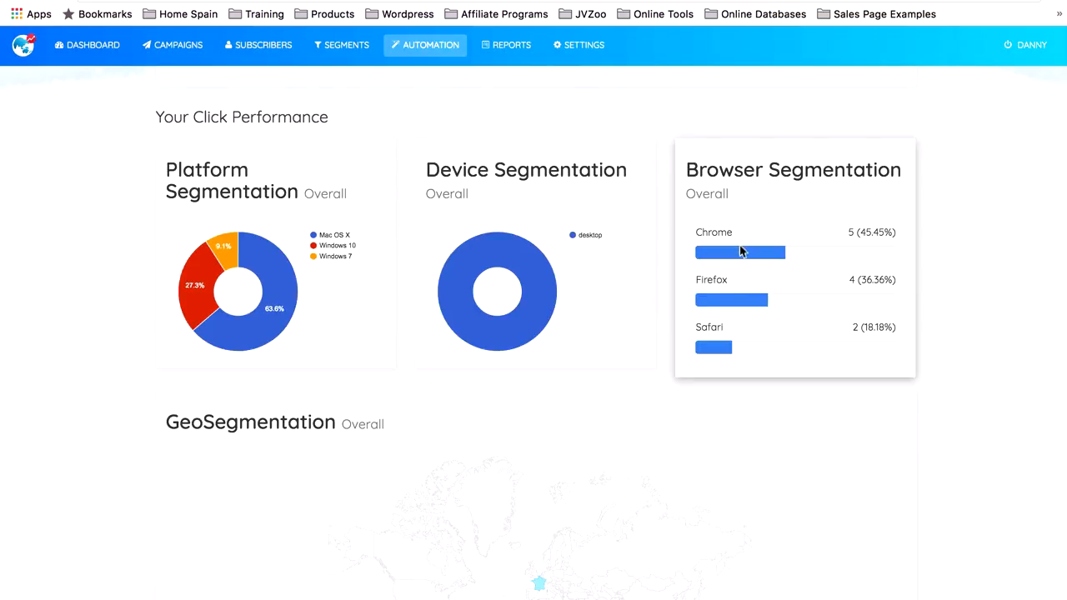
scroll(739, 334, down, 2)
scroll(736, 333, down, 5)
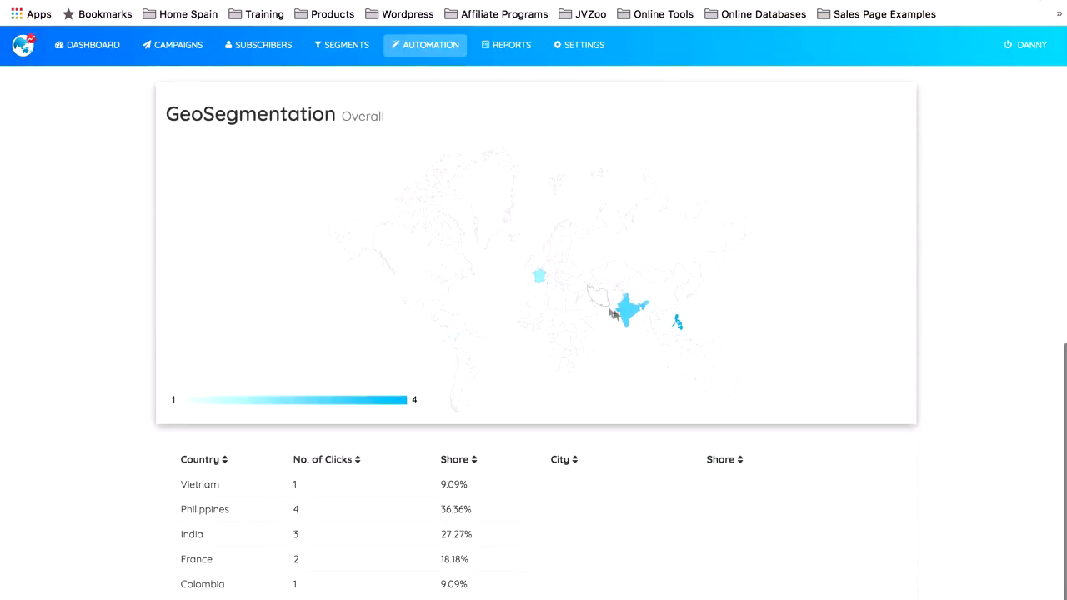
mouse_move(678, 328)
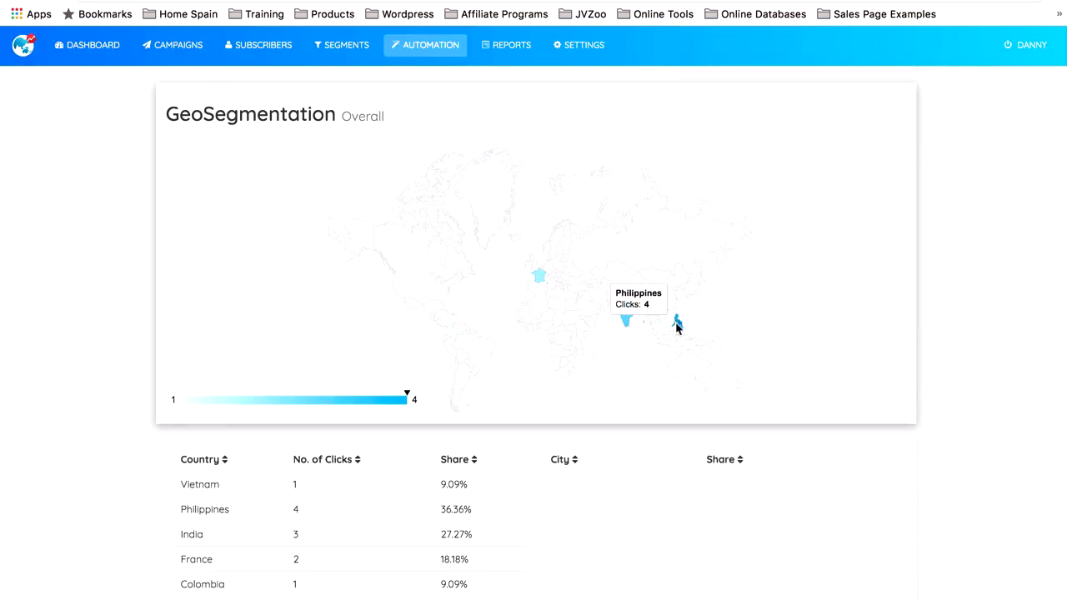
mouse_move(543, 286)
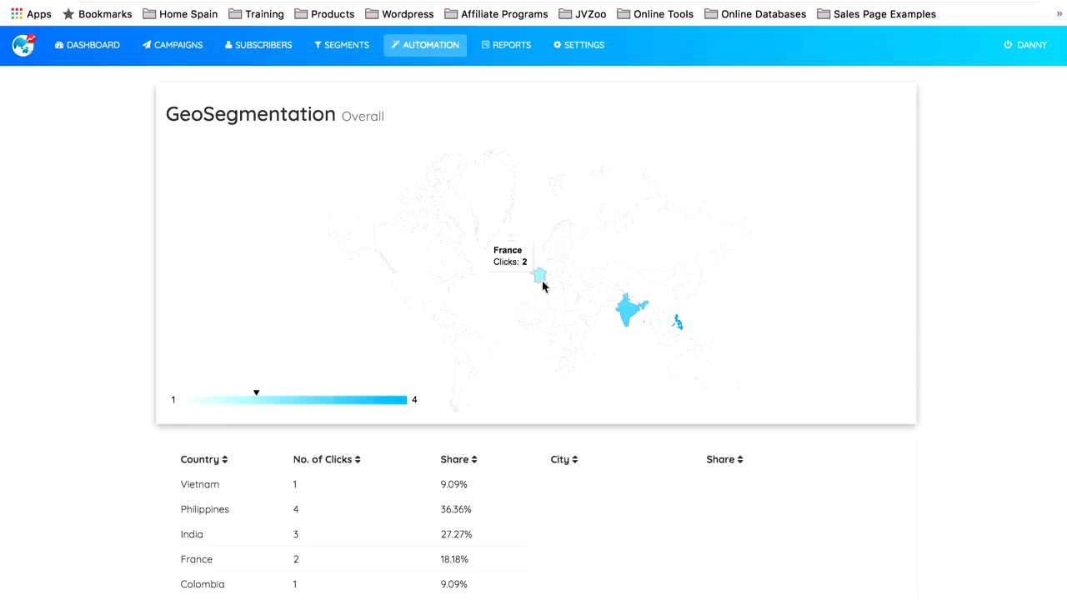
scroll(542, 286, down, 1)
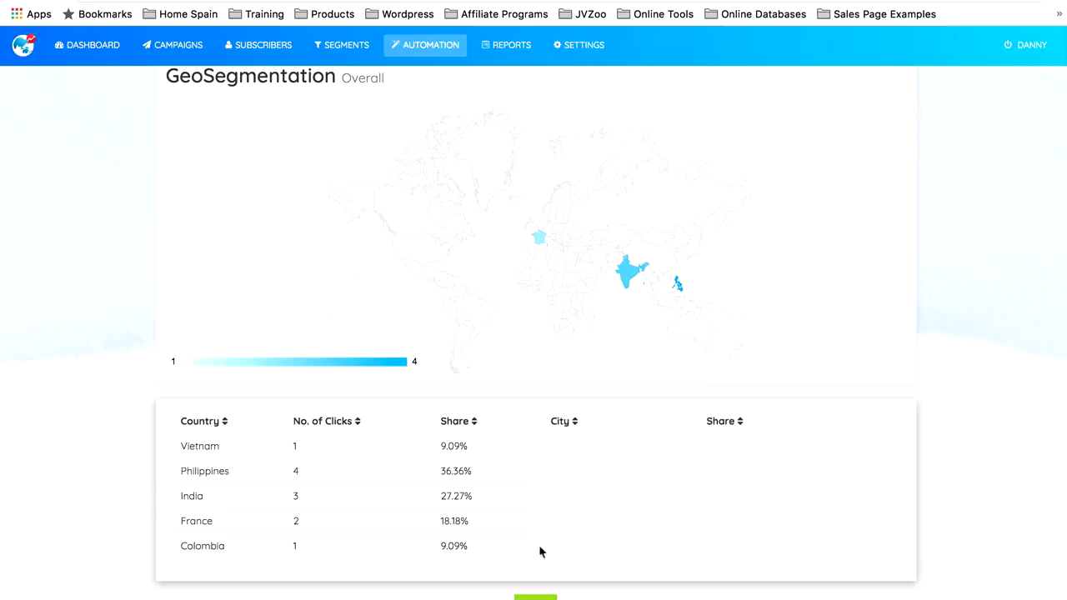
scroll(717, 353, down, 2)
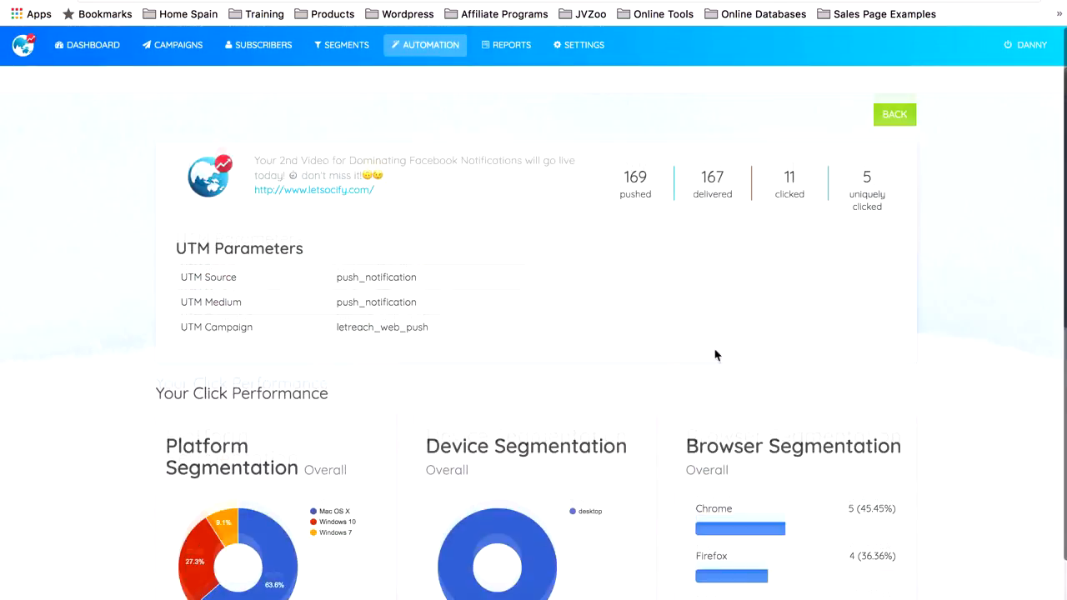